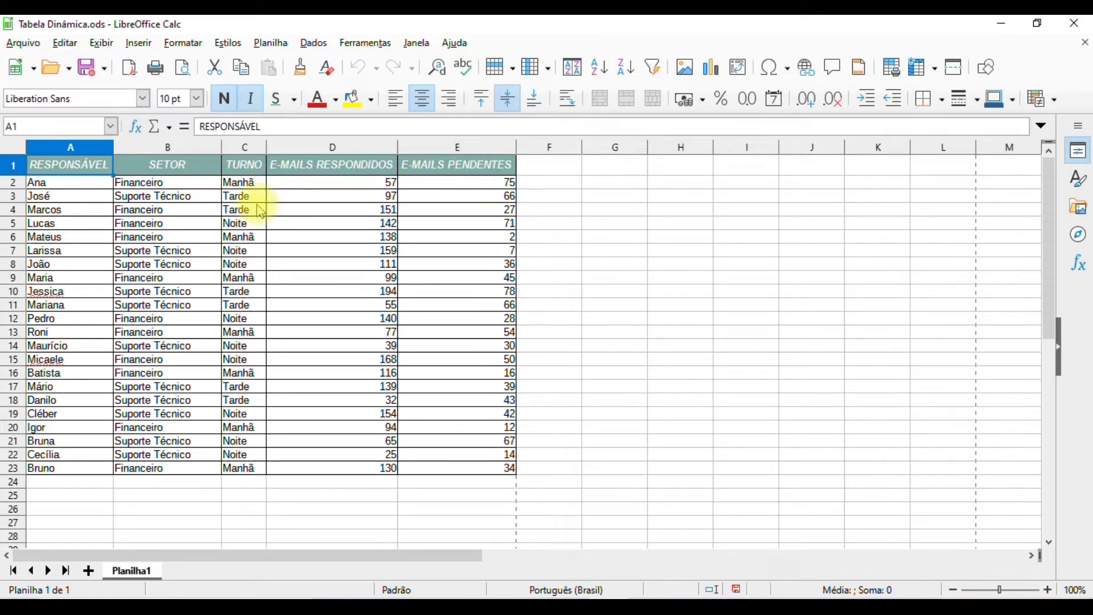
Select the data table A1:E23 and start a new pivot table from it.
{"action": "left_click_drag", "start_coordinate": [77, 175], "coordinate": [515, 470]}
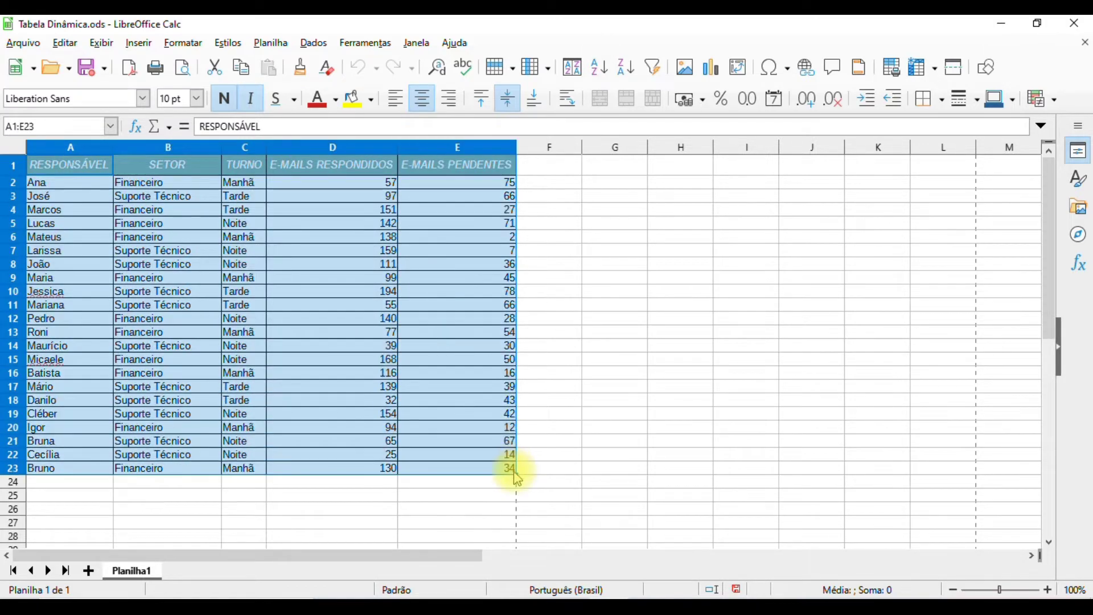
{"action": "left_click", "coordinate": [428, 415]}
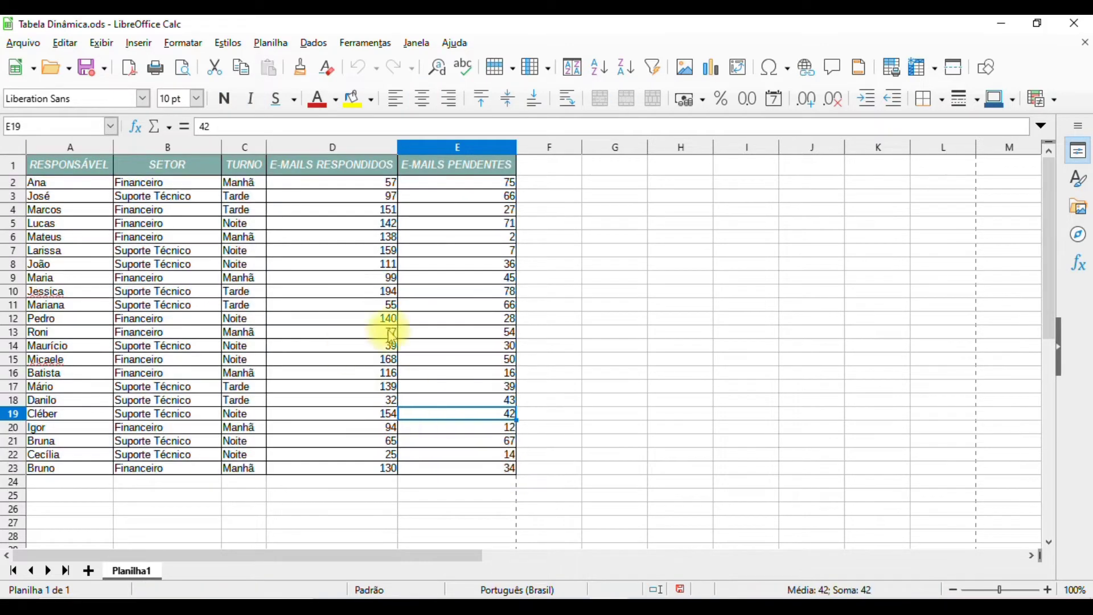
{"action": "left_click", "coordinate": [137, 225]}
{"action": "left_click", "coordinate": [80, 183]}
{"action": "left_click", "coordinate": [90, 171]}
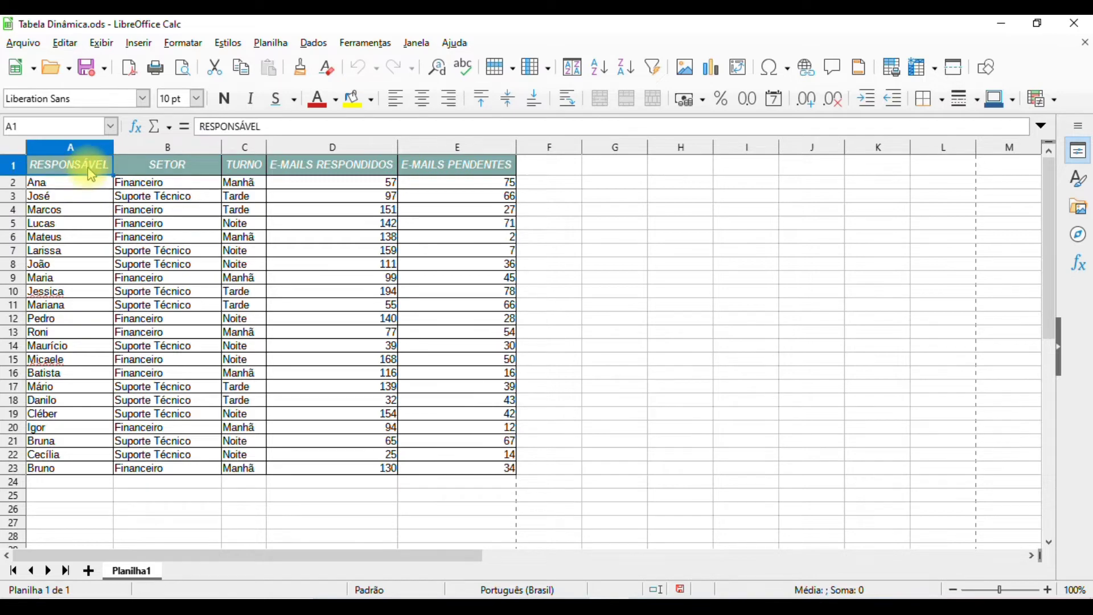
{"action": "left_click", "coordinate": [139, 43]}
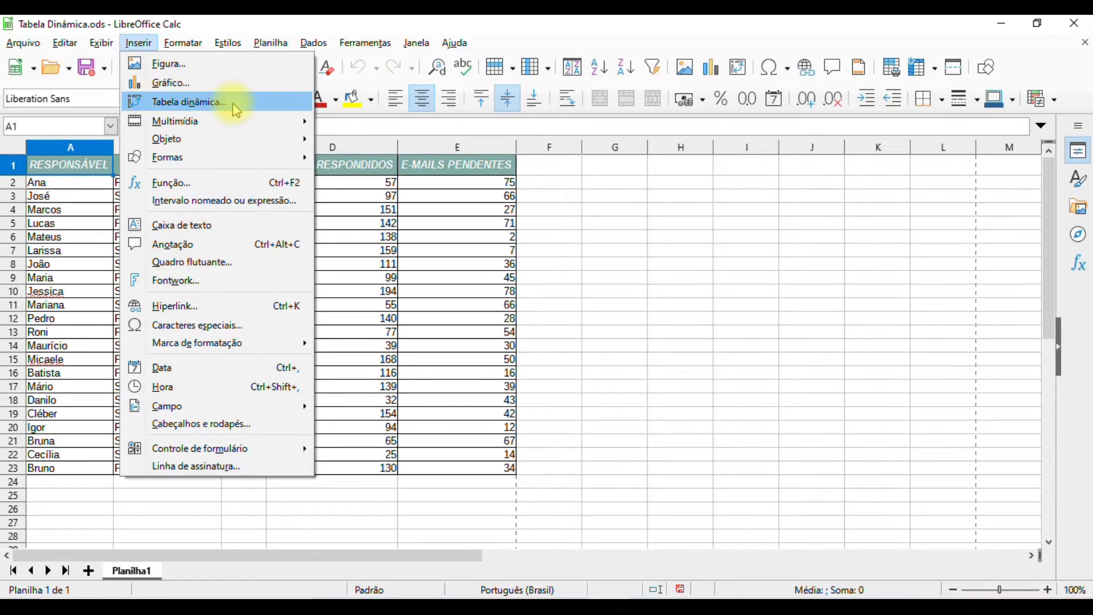
{"action": "left_click", "coordinate": [236, 109]}
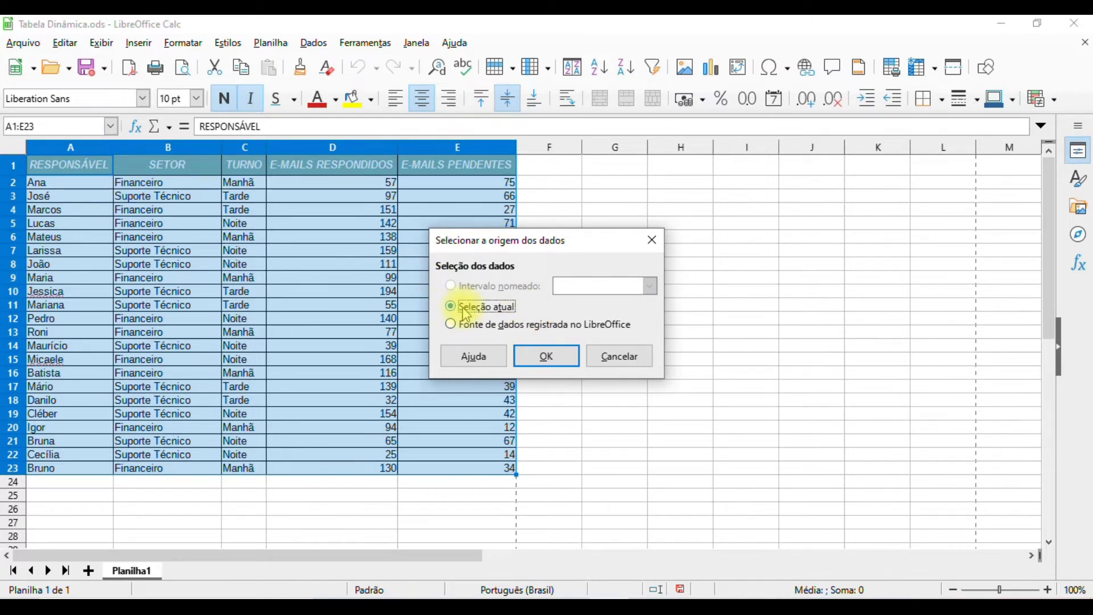
Accept the current selection as the pivot source and move the layout dialog off the data.
{"action": "left_click", "coordinate": [546, 359]}
{"action": "mouse_move", "coordinate": [471, 149]}
{"action": "left_mouse_down"}
{"action": "mouse_move", "coordinate": [636, 152]}
{"action": "mouse_move", "coordinate": [568, 140]}
{"action": "left_mouse_up"}
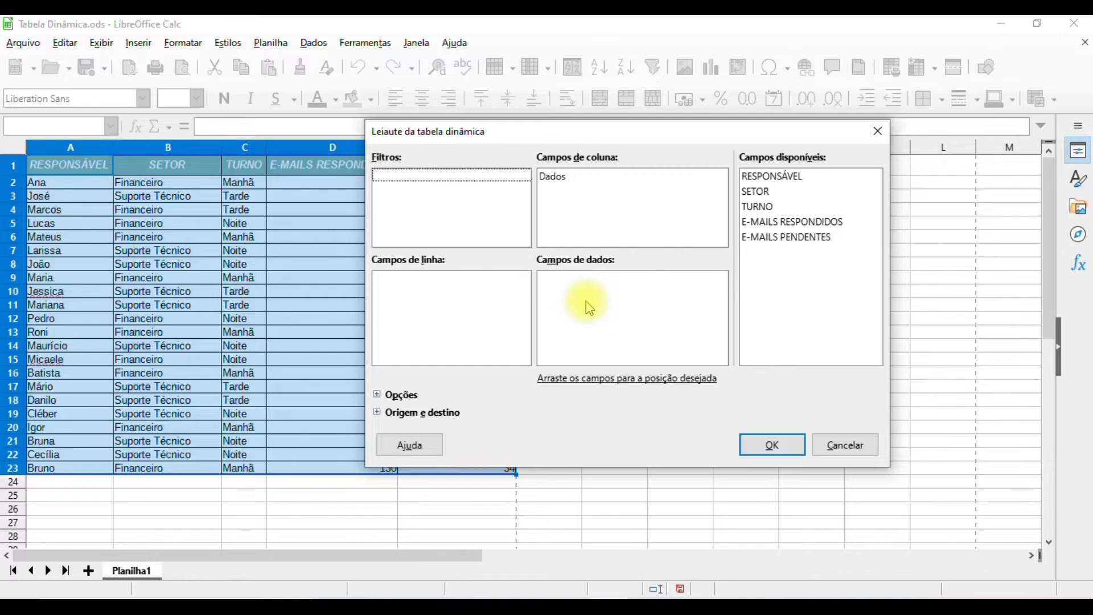
{"action": "left_click", "coordinate": [424, 412]}
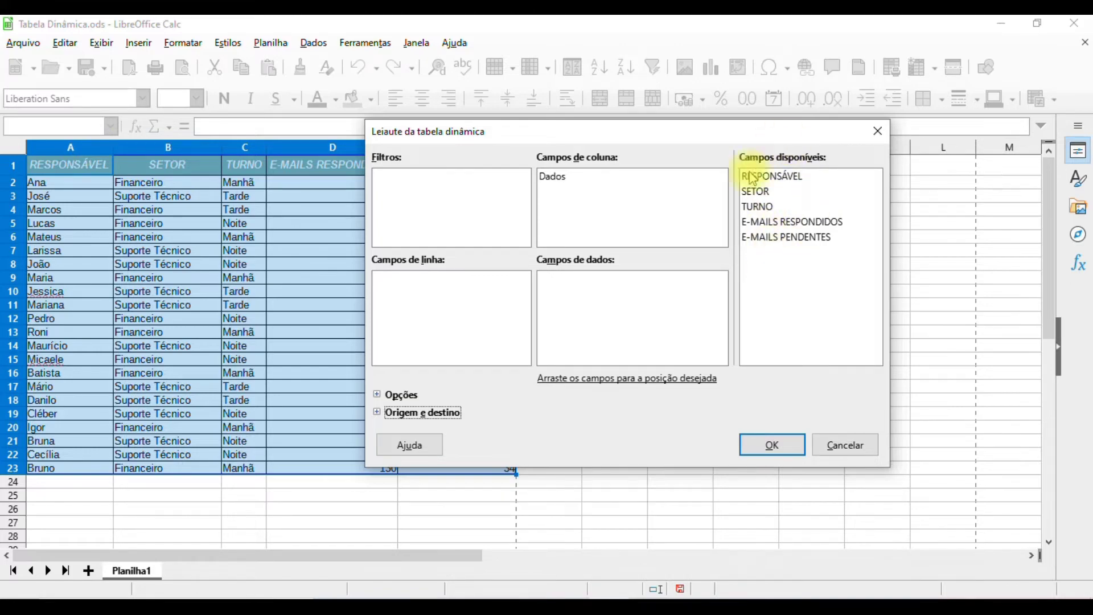
{"action": "left_click_drag", "start_coordinate": [624, 134], "coordinate": [779, 154]}
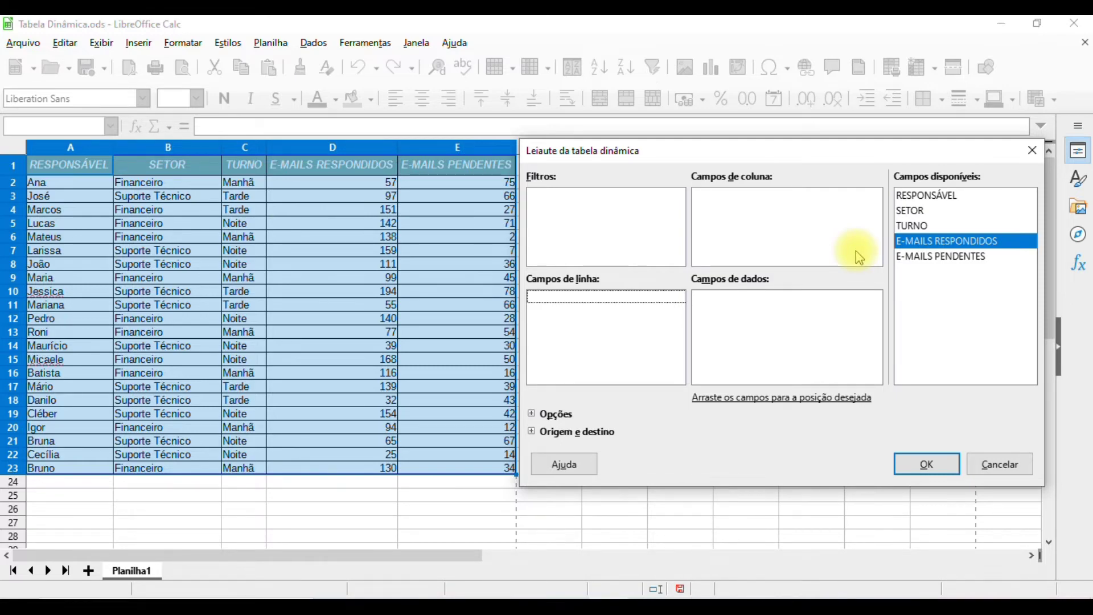
Place TURNO in column fields, SETOR in row fields, and E-MAILS RESPONDIDOS in data fields.
{"action": "left_click_drag", "start_coordinate": [933, 221], "coordinate": [752, 203]}
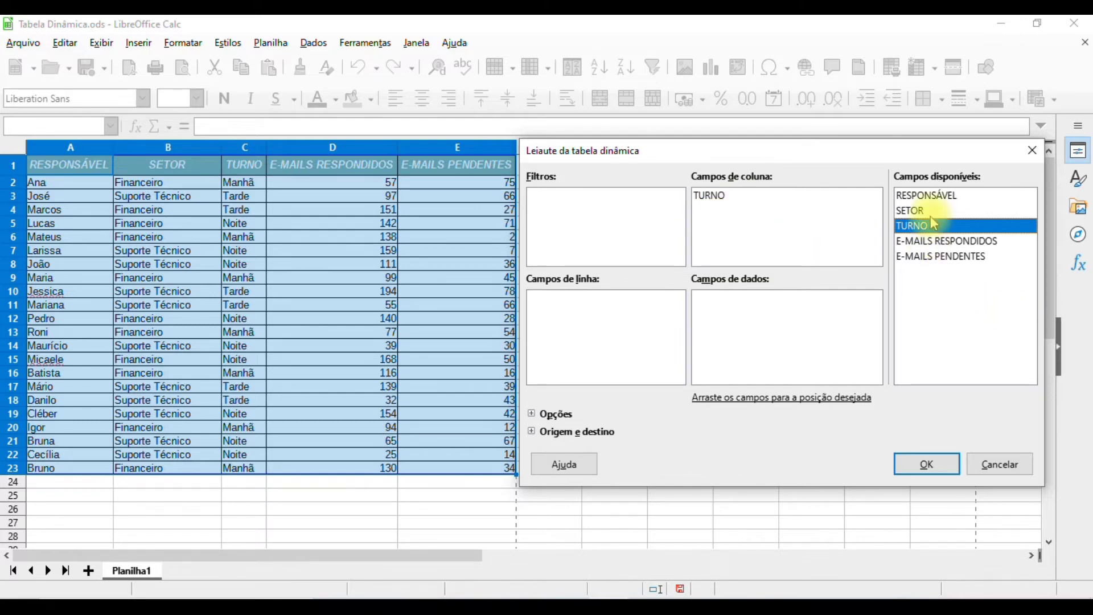
{"action": "left_click_drag", "start_coordinate": [928, 207], "coordinate": [570, 324]}
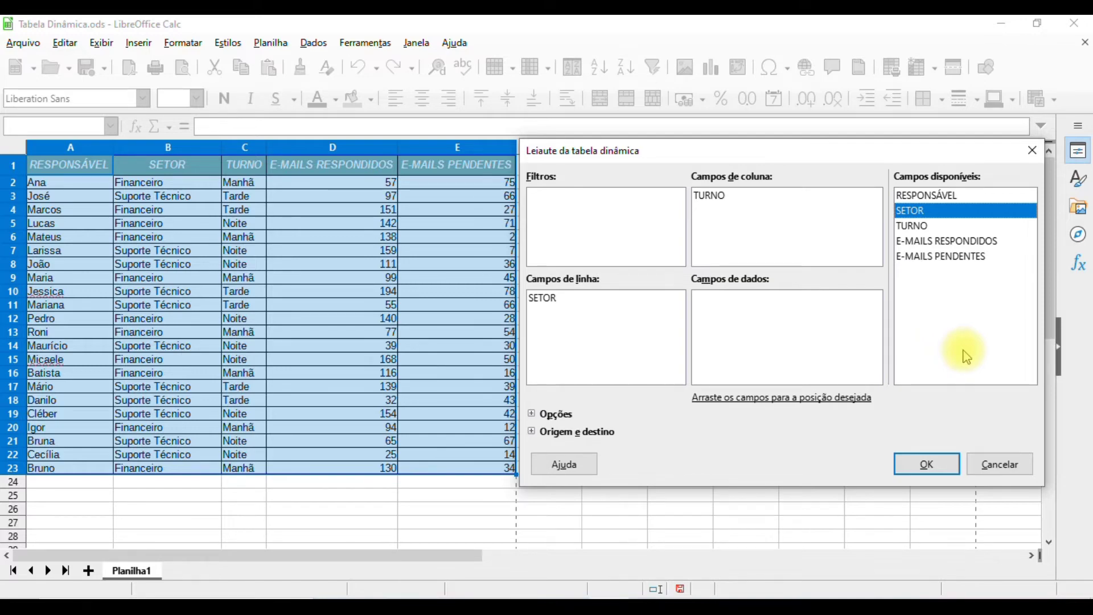
{"action": "left_click_drag", "start_coordinate": [950, 242], "coordinate": [740, 322]}
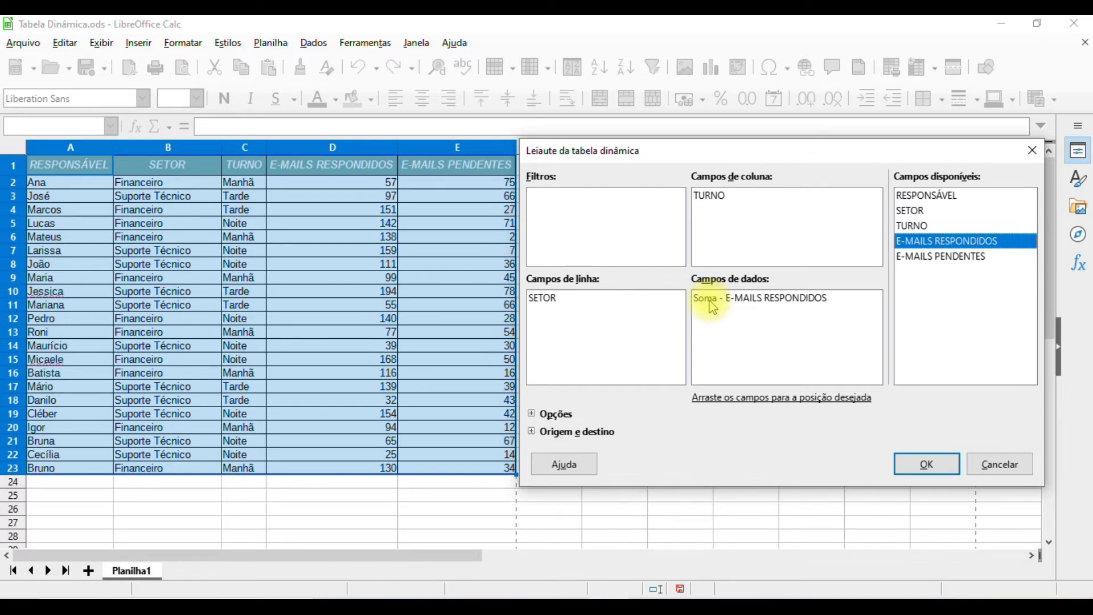
{"action": "double_click", "coordinate": [713, 299]}
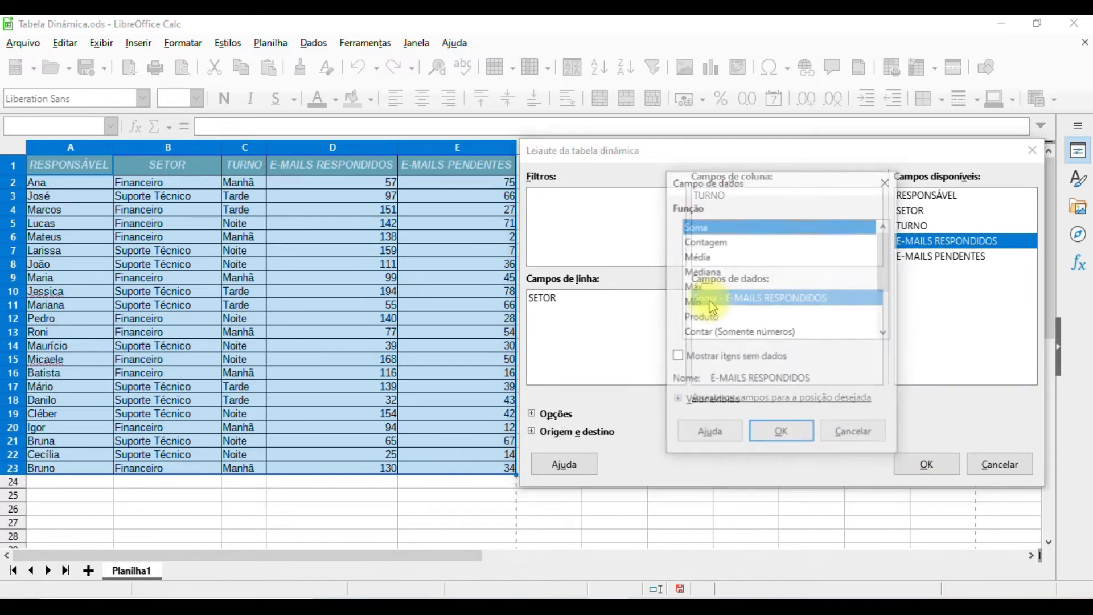
{"action": "scroll", "coordinate": [883, 279], "scroll_direction": "down", "scroll_amount": 1}
{"action": "scroll", "coordinate": [884, 282], "scroll_direction": "down", "scroll_amount": 3}
{"action": "scroll", "coordinate": [884, 268], "scroll_direction": "up", "scroll_amount": 4}
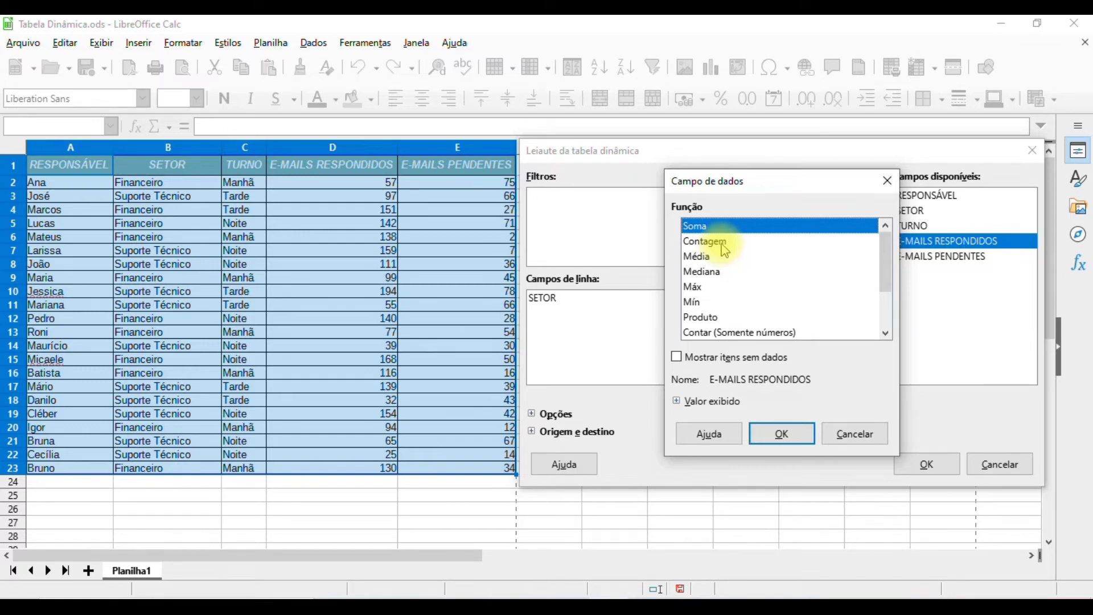
{"action": "scroll", "coordinate": [744, 288], "scroll_direction": "down", "scroll_amount": 2}
{"action": "scroll", "coordinate": [744, 289], "scroll_direction": "up", "scroll_amount": 2}
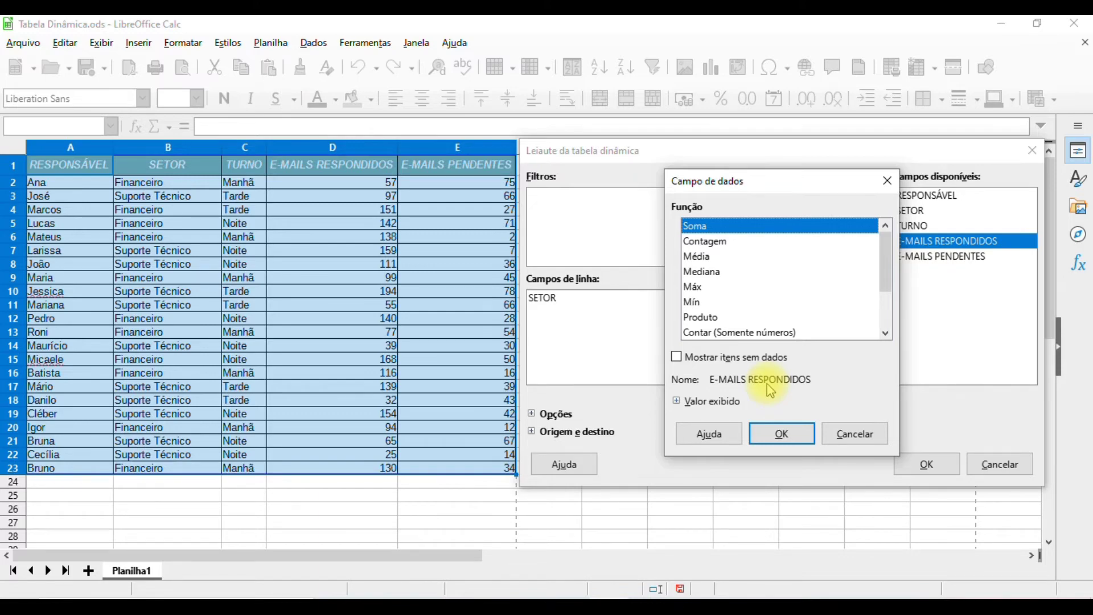
{"action": "left_click", "coordinate": [783, 435]}
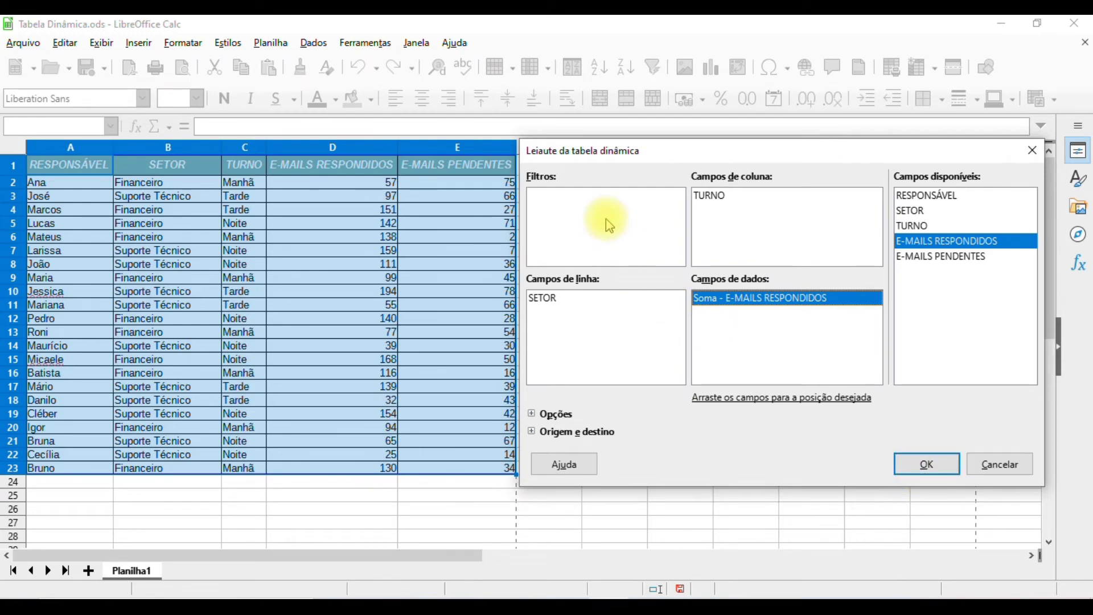
Create the pivot table on a new sheet and auto-fit columns A–E.
{"action": "left_click", "coordinate": [926, 464]}
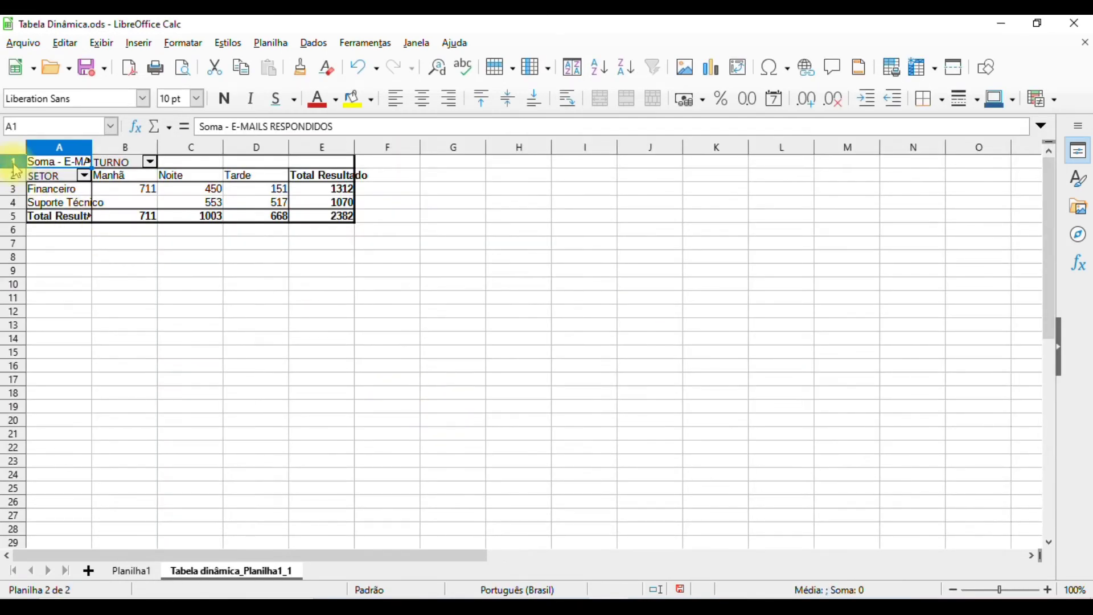
{"action": "left_click", "coordinate": [12, 147]}
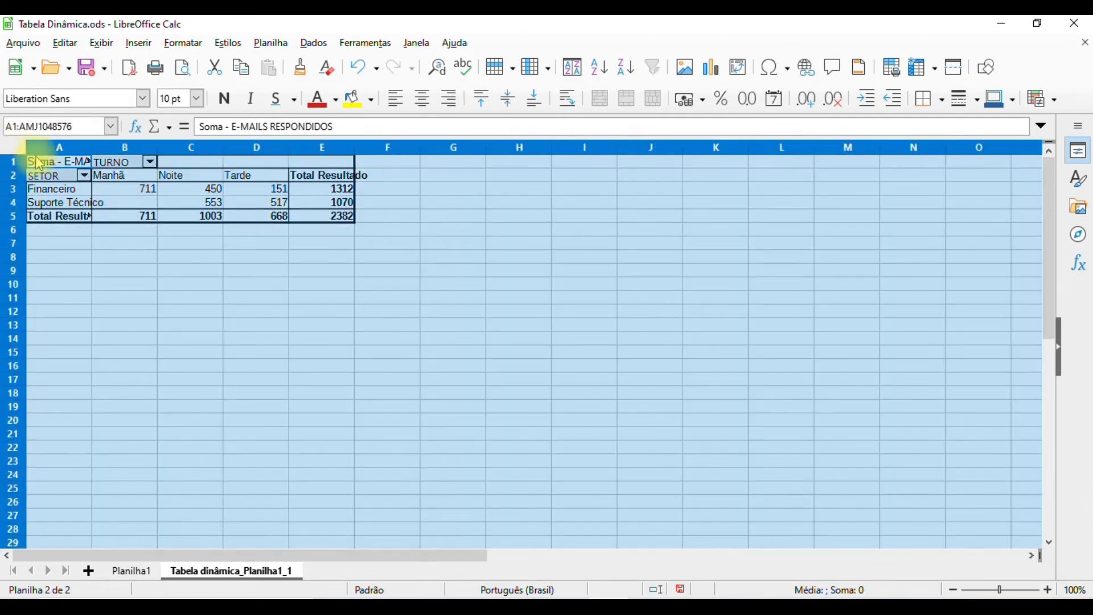
{"action": "double_click", "coordinate": [159, 142]}
{"action": "left_click", "coordinate": [292, 339]}
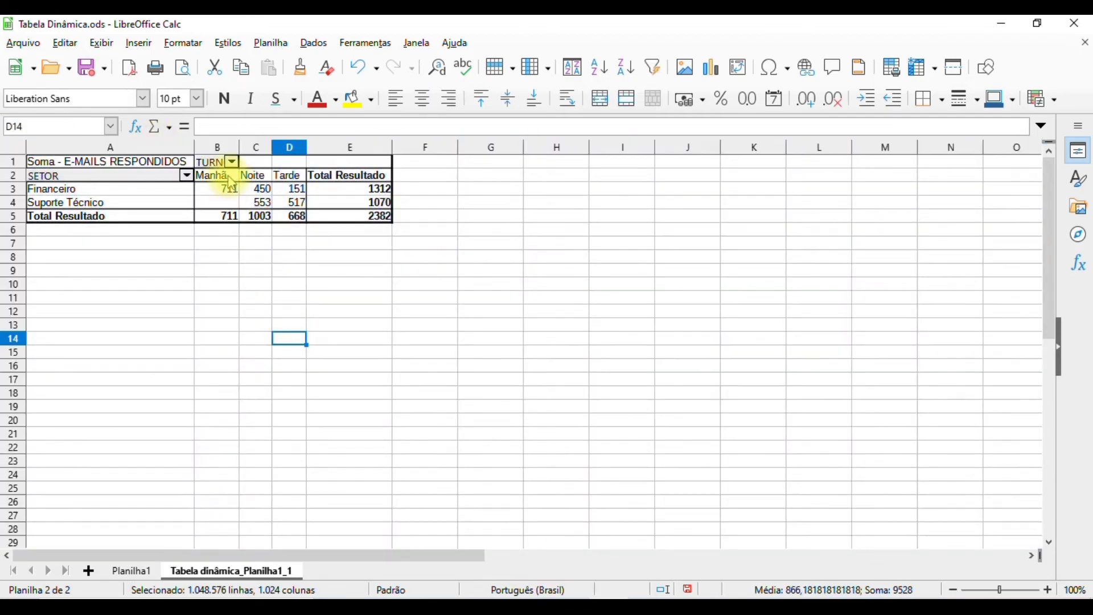
Review the Financeiro shift totals (711, 450, 151) and Suporte Técnico's night total 553.
{"action": "left_click_drag", "start_coordinate": [228, 177], "coordinate": [294, 180]}
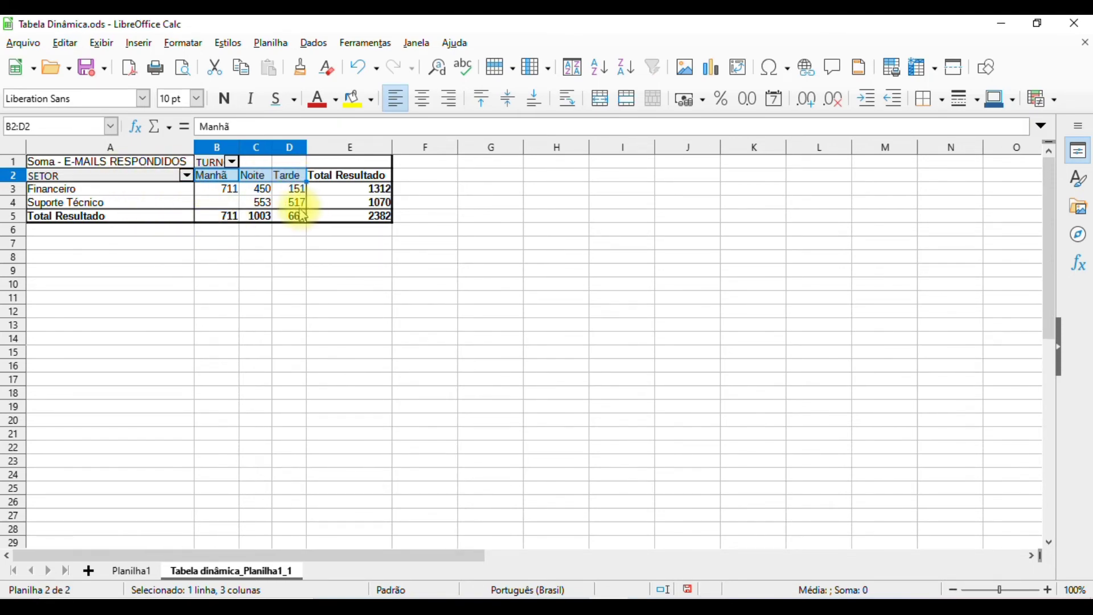
{"action": "left_click", "coordinate": [61, 190]}
{"action": "left_click", "coordinate": [74, 203]}
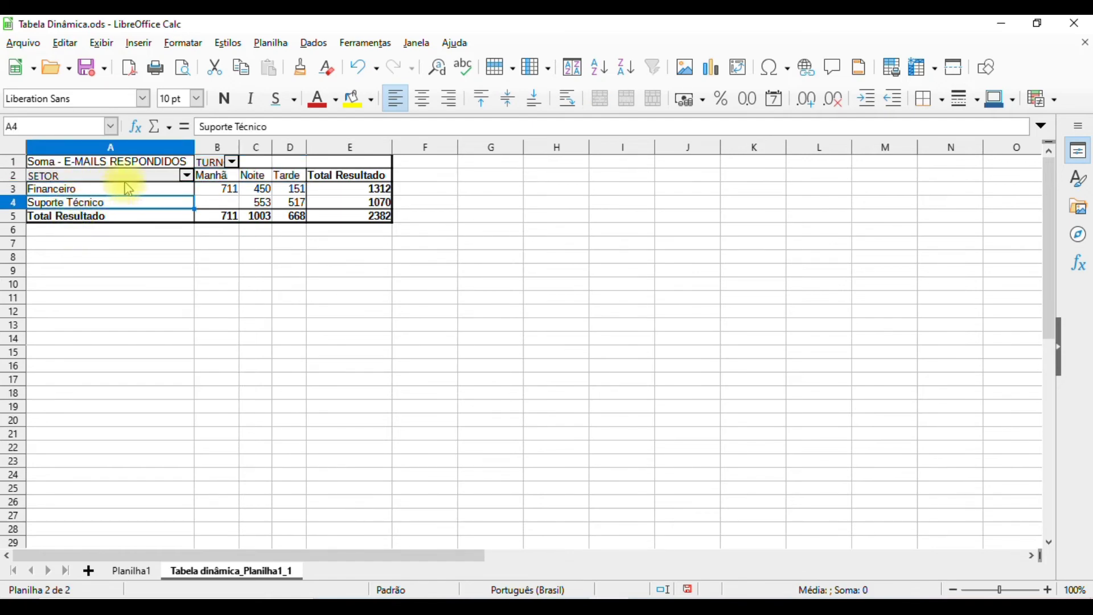
{"action": "left_click", "coordinate": [228, 192]}
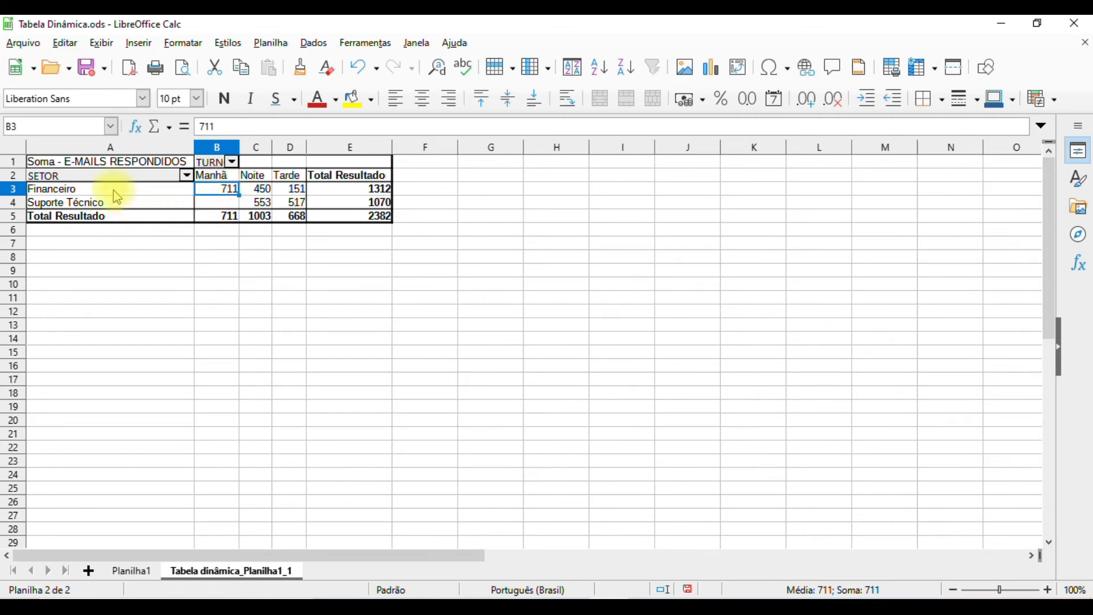
{"action": "left_click_drag", "start_coordinate": [137, 182], "coordinate": [225, 197]}
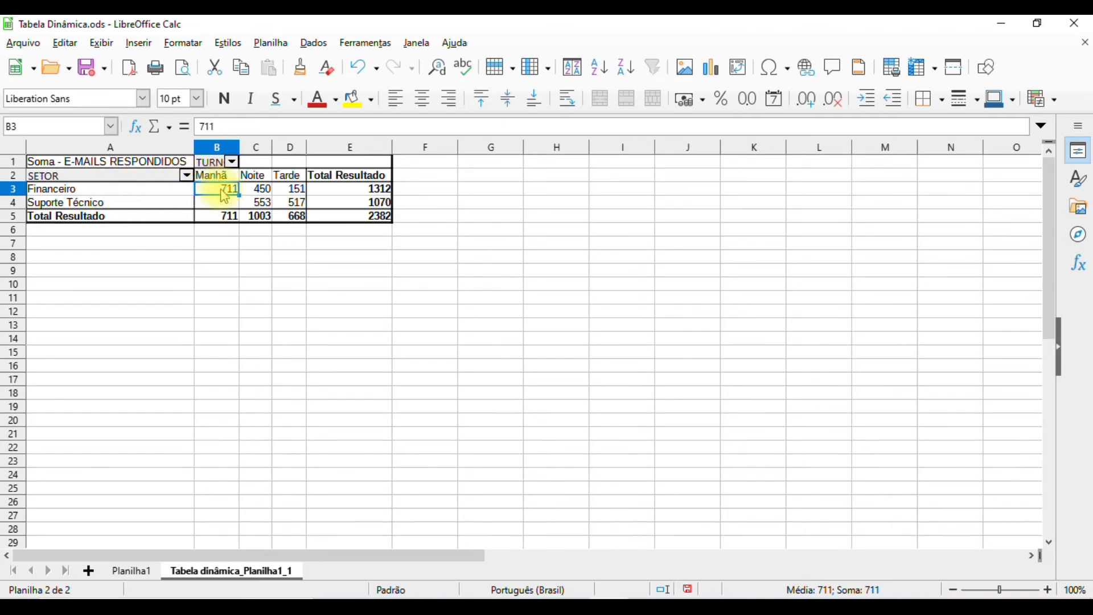
{"action": "left_click", "coordinate": [261, 192]}
{"action": "left_click", "coordinate": [302, 193]}
{"action": "left_click", "coordinate": [109, 203]}
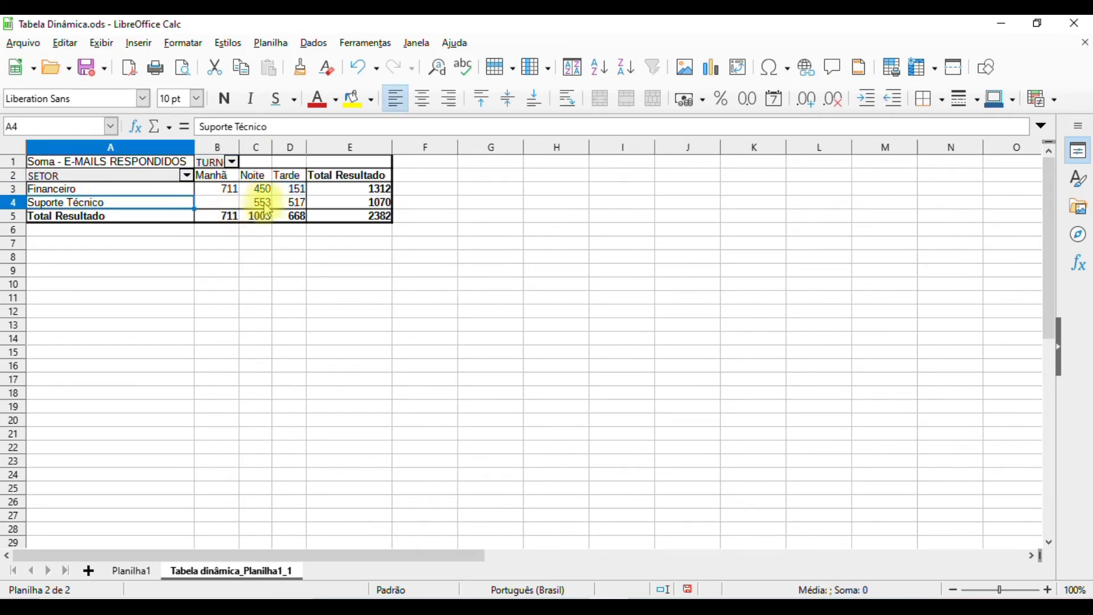
{"action": "left_click", "coordinate": [261, 204]}
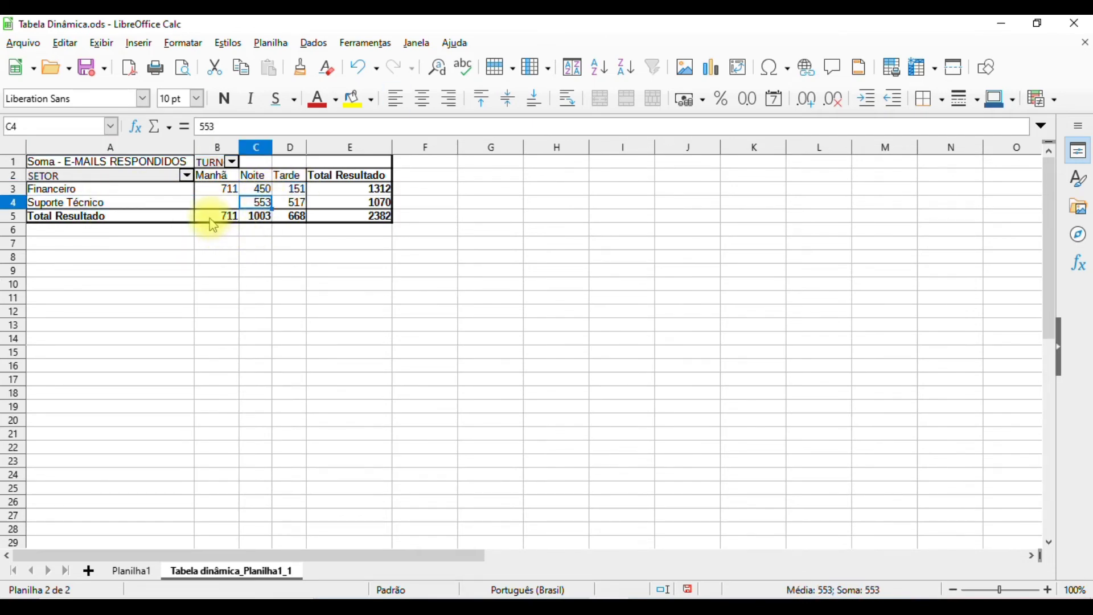
Review the grand totals 711, 1003, 668 and the Total Resultado column E3:E5.
{"action": "left_click", "coordinate": [216, 218]}
{"action": "left_click", "coordinate": [263, 218]}
{"action": "left_click", "coordinate": [287, 217]}
{"action": "left_click", "coordinate": [220, 219]}
{"action": "left_click", "coordinate": [268, 220]}
{"action": "left_click", "coordinate": [293, 217]}
{"action": "left_click_drag", "start_coordinate": [367, 189], "coordinate": [359, 223]}
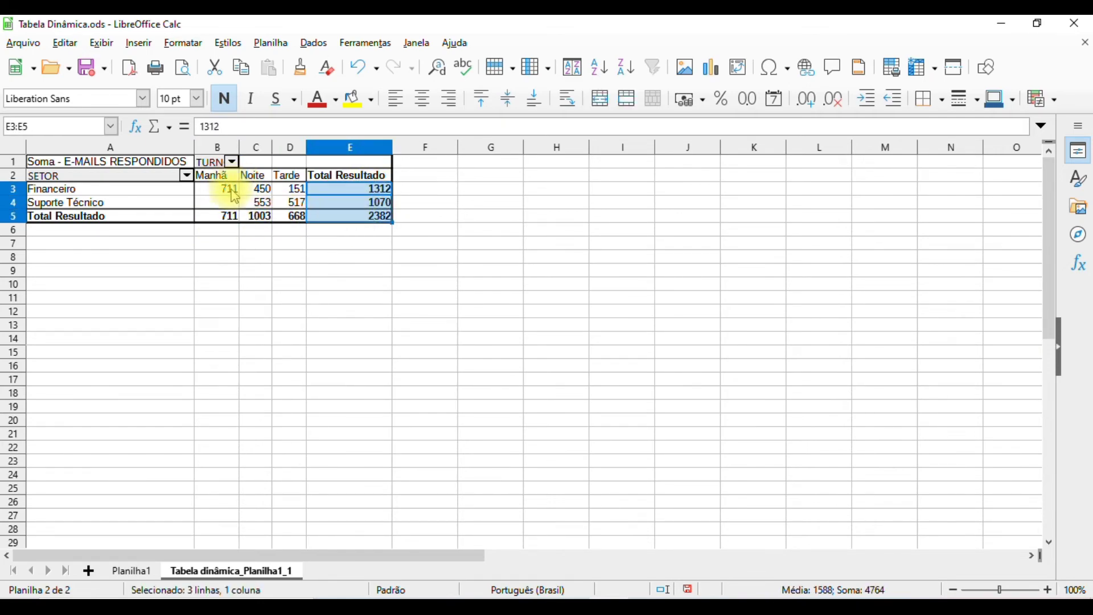
{"action": "left_click", "coordinate": [114, 189]}
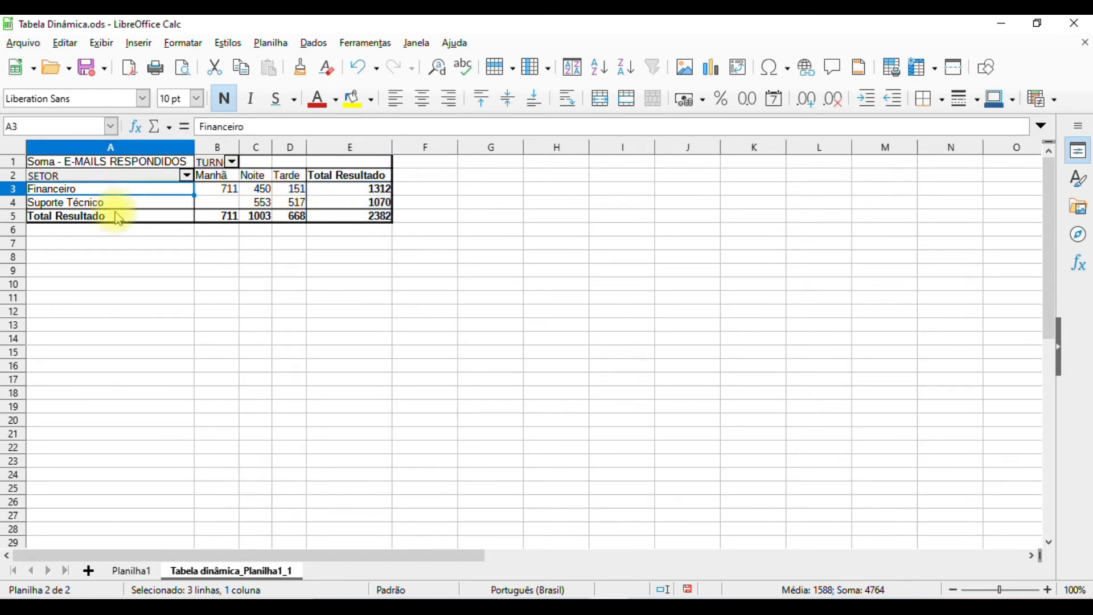
{"action": "left_click", "coordinate": [116, 217]}
{"action": "left_click", "coordinate": [122, 207]}
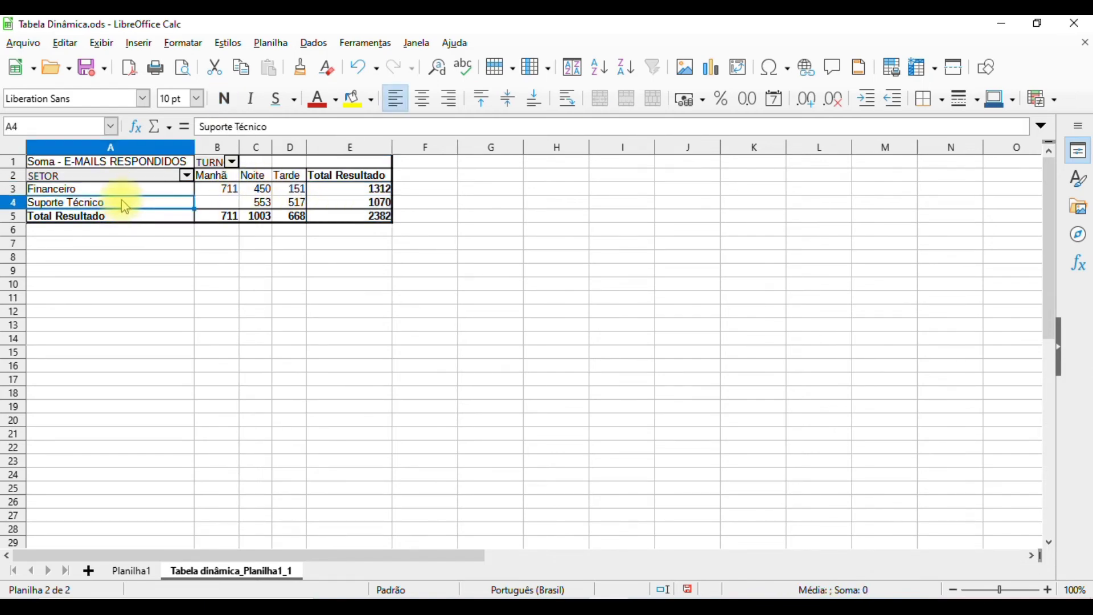
{"action": "left_click", "coordinate": [128, 192]}
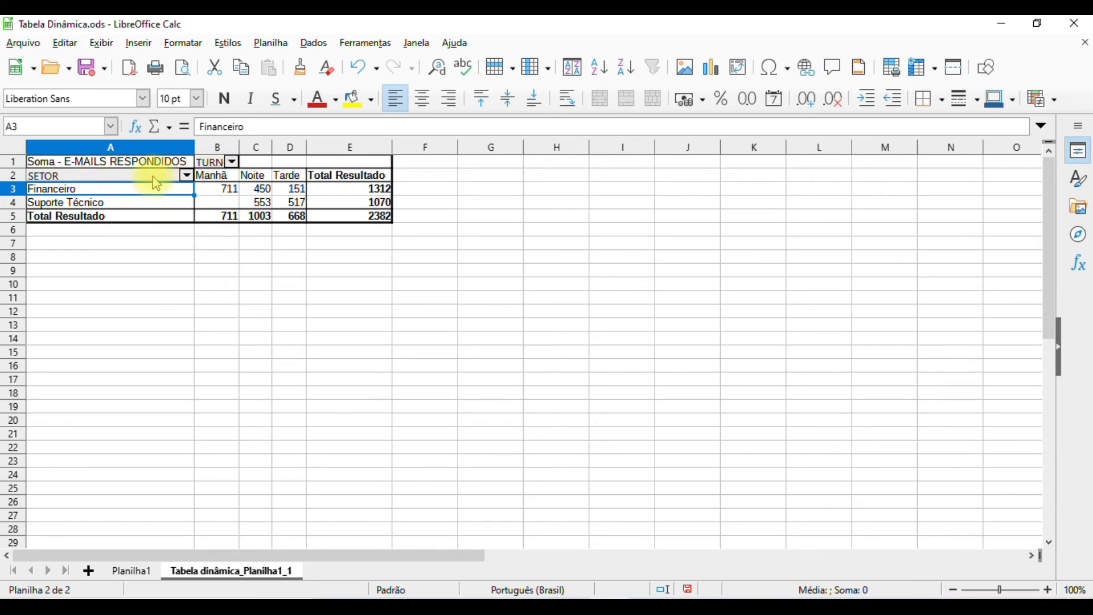
Fill the Manhã, Noite and Tarde header cells with yellow.
{"action": "left_click_drag", "start_coordinate": [228, 178], "coordinate": [287, 176]}
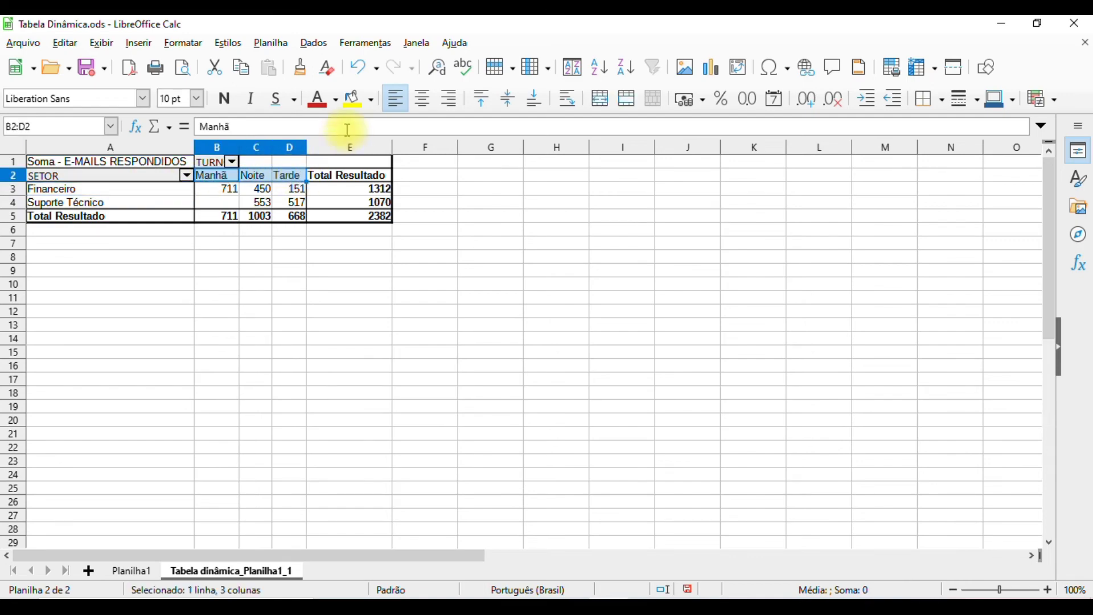
{"action": "left_click", "coordinate": [357, 107]}
{"action": "left_click", "coordinate": [317, 265]}
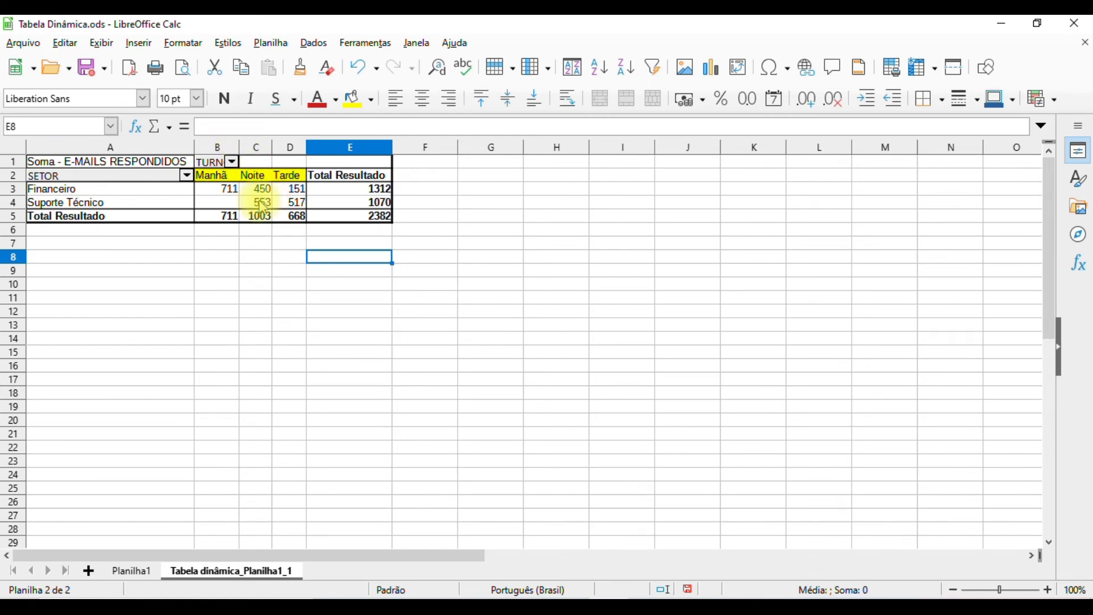
Return to the Planilha1 data sheet.
{"action": "key", "text": "ctrl+Page_Up"}
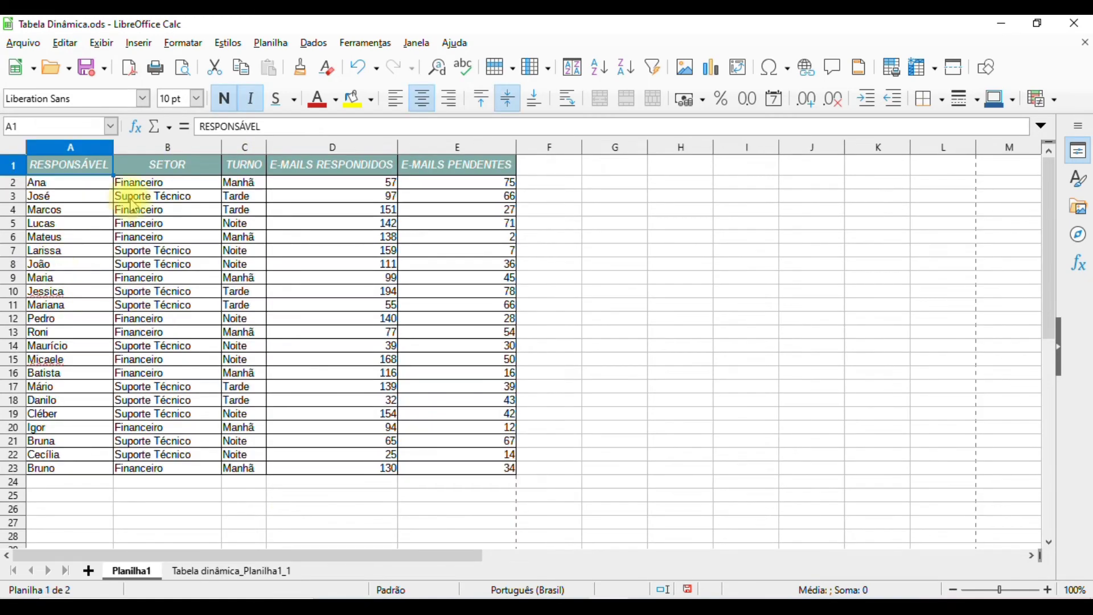
{"action": "left_click", "coordinate": [195, 571]}
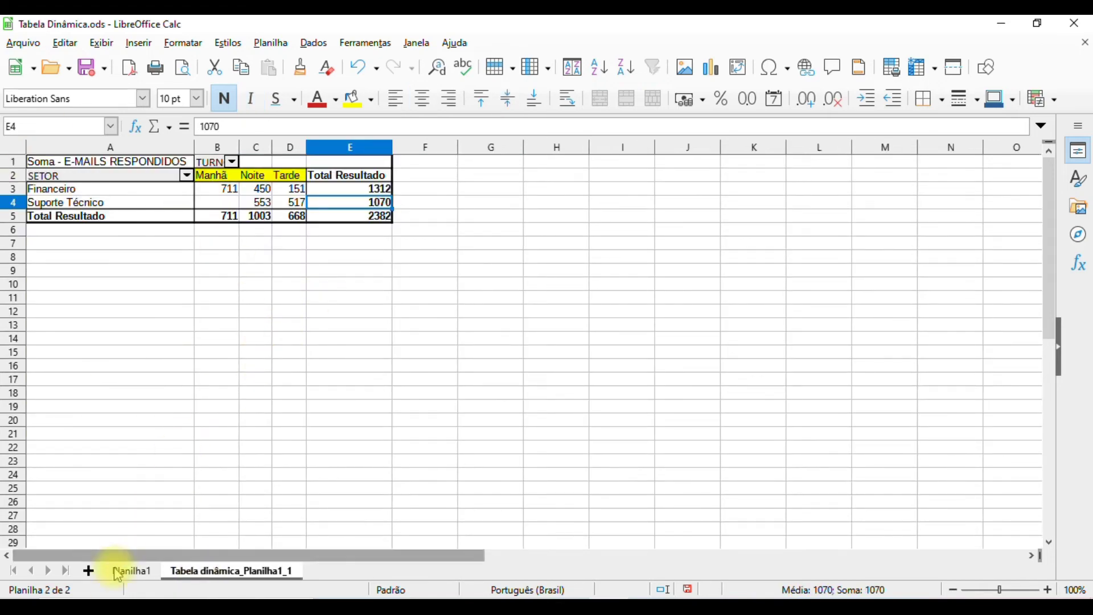
{"action": "left_click", "coordinate": [131, 572]}
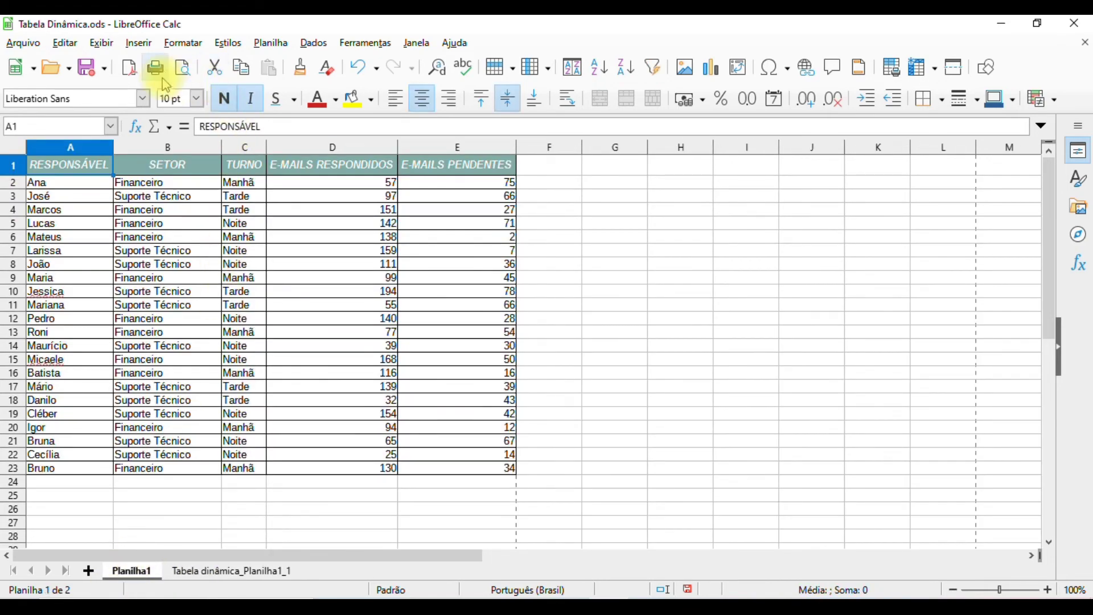
Start a second pivot table using the current data range as its source.
{"action": "left_click", "coordinate": [138, 43]}
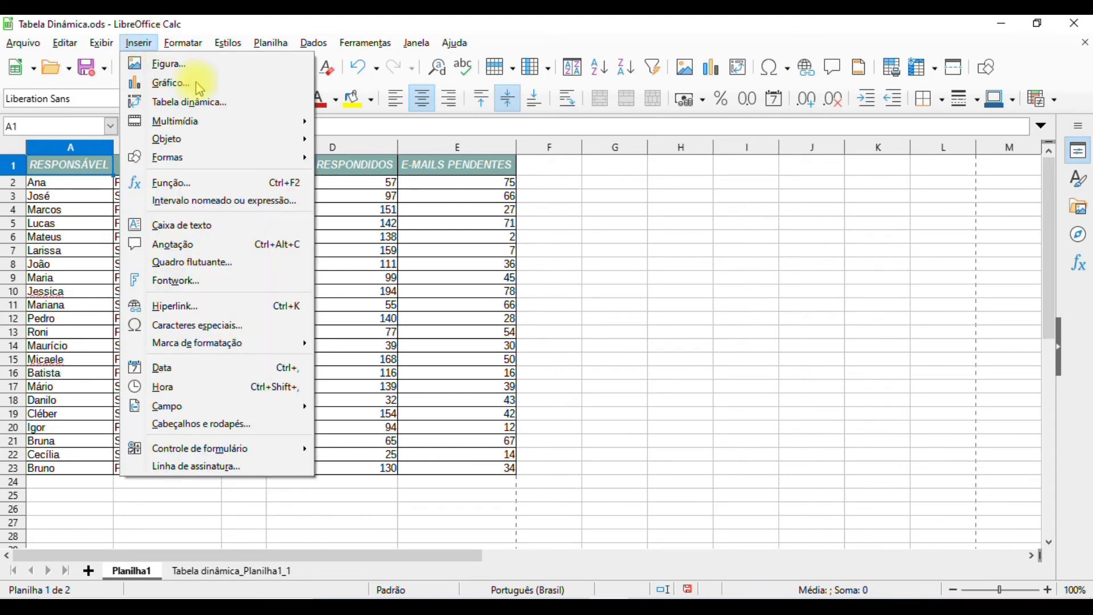
{"action": "left_click", "coordinate": [218, 102]}
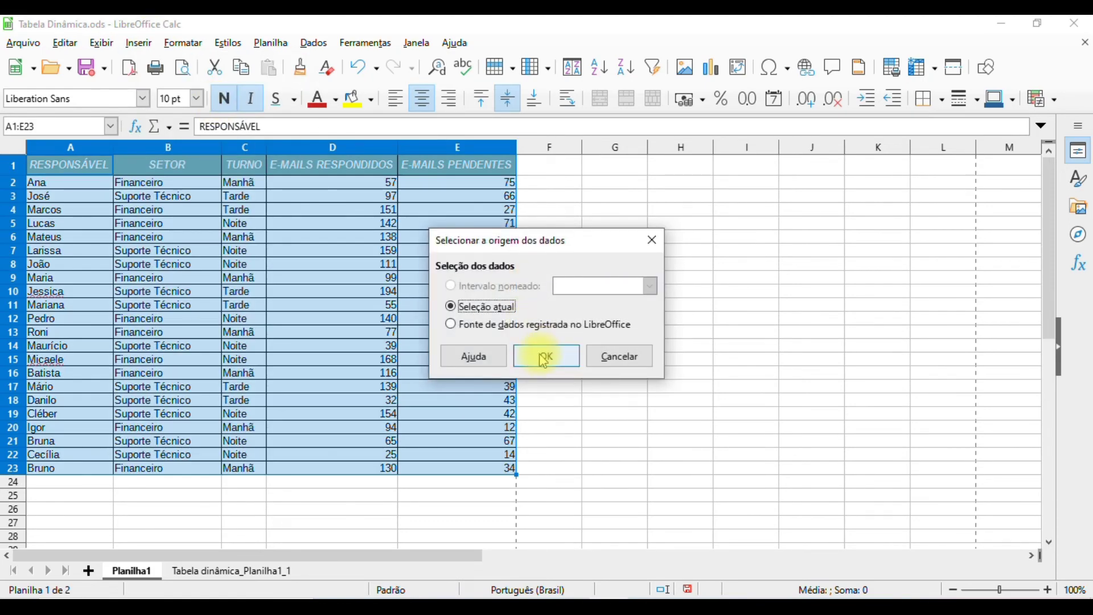
{"action": "left_click", "coordinate": [544, 355]}
{"action": "left_click_drag", "start_coordinate": [476, 188], "coordinate": [744, 334]}
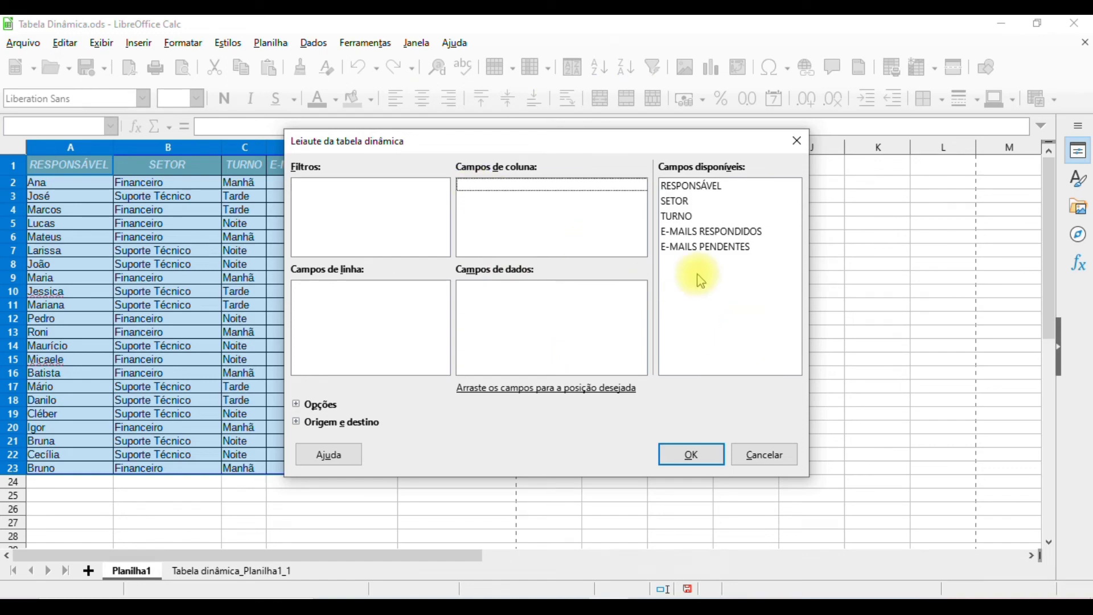
Set TURNO as columns, average E-MAILS RESPONDIDOS as data, SETOR as filter, on a new sheet.
{"action": "left_click_drag", "start_coordinate": [700, 222], "coordinate": [522, 200]}
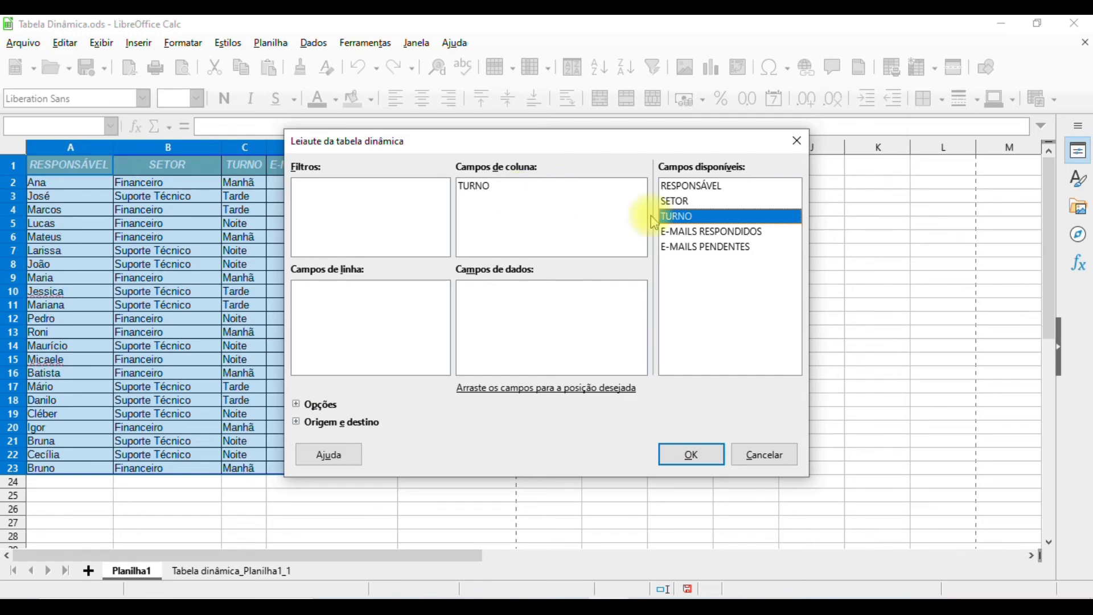
{"action": "left_click_drag", "start_coordinate": [719, 232], "coordinate": [490, 320]}
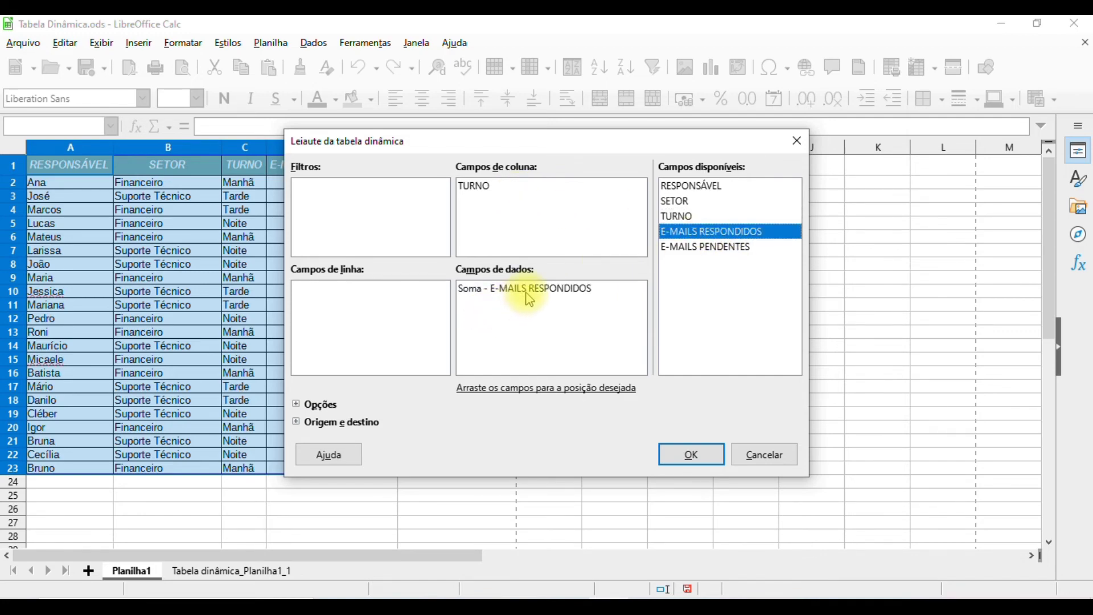
{"action": "double_click", "coordinate": [470, 292]}
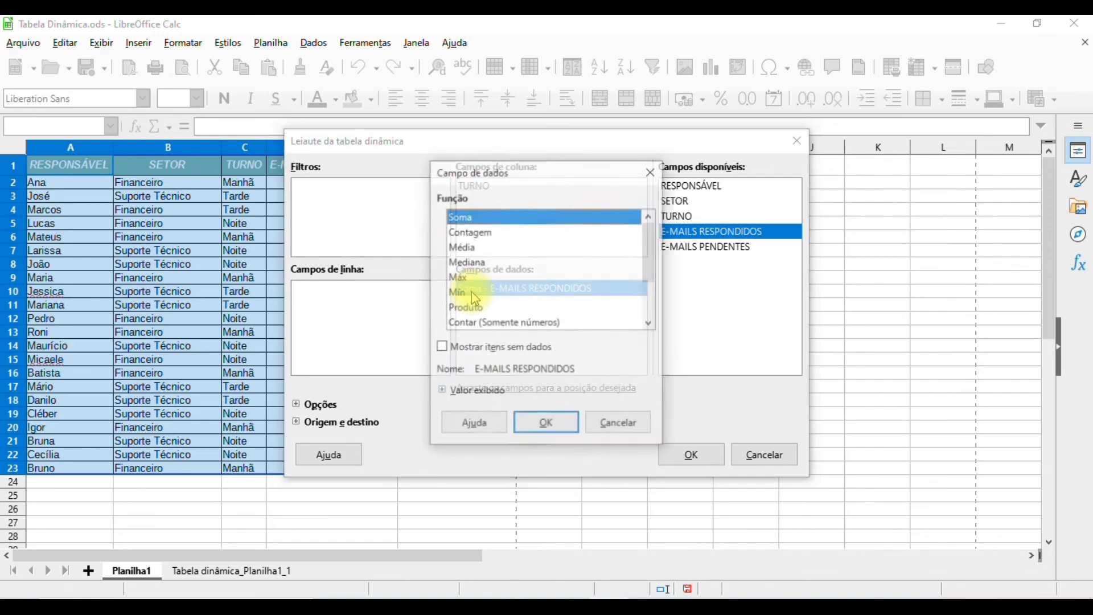
{"action": "left_click", "coordinate": [464, 247]}
{"action": "left_click", "coordinate": [546, 424]}
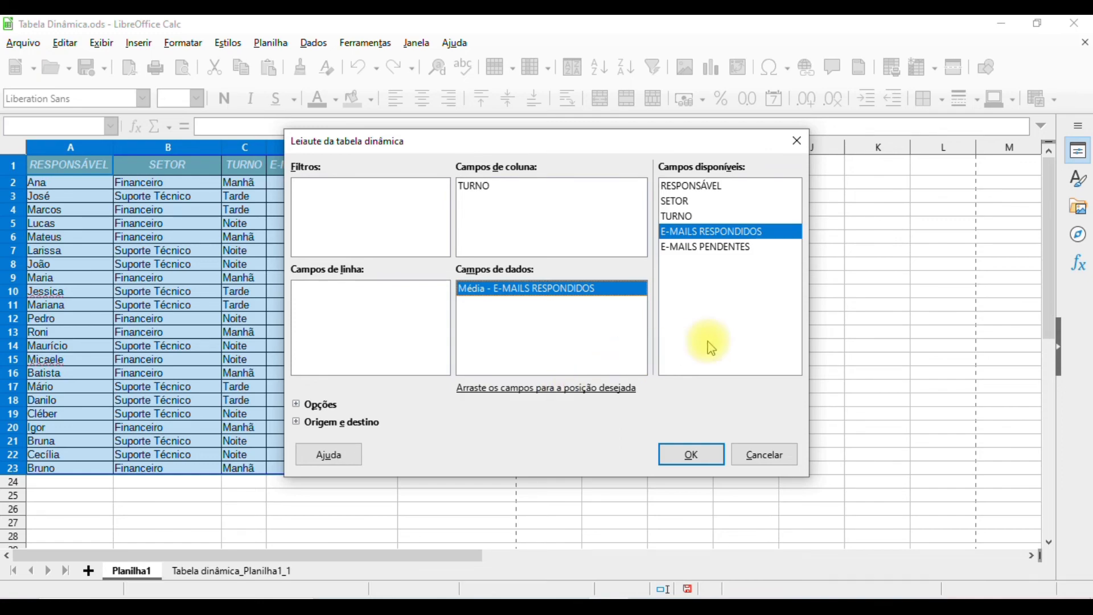
{"action": "left_click_drag", "start_coordinate": [692, 201], "coordinate": [330, 210]}
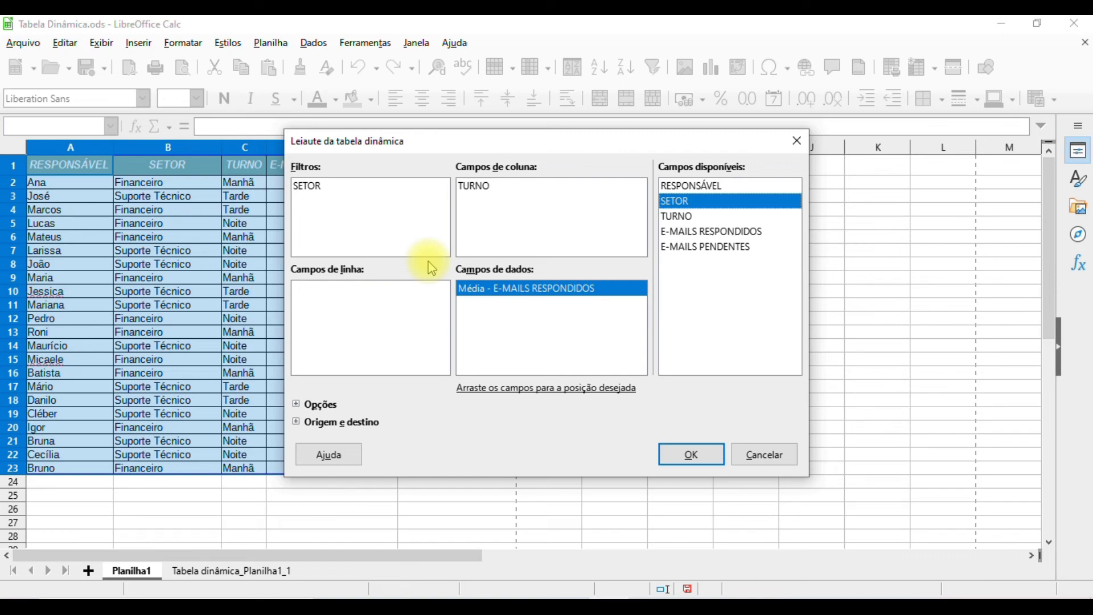
{"action": "left_click", "coordinate": [691, 454]}
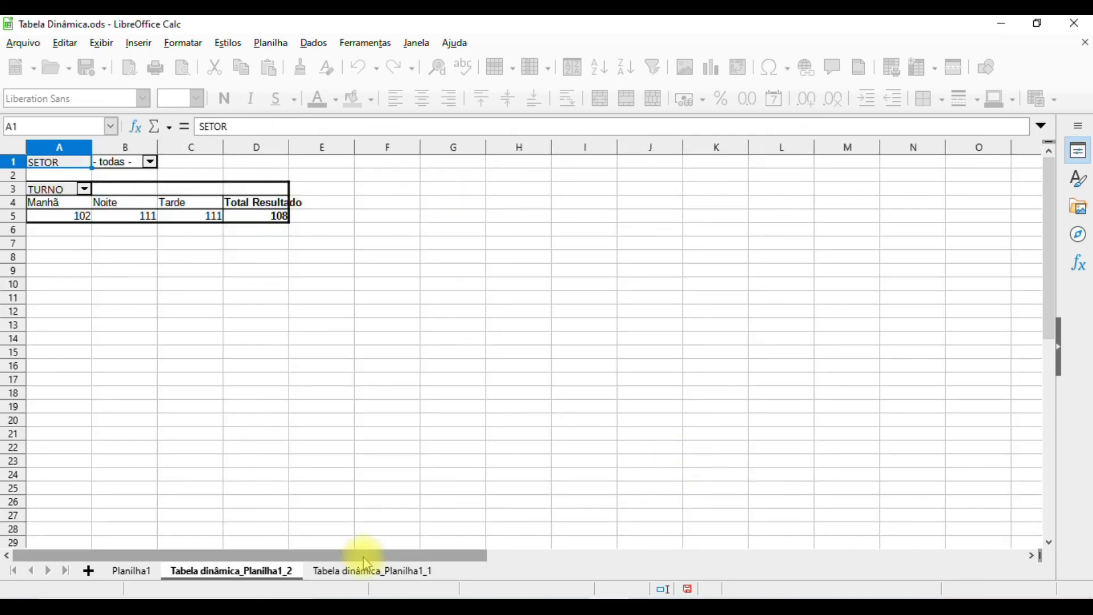
Filter SETOR to Suporte Técnico only and widen column B.
{"action": "left_click", "coordinate": [195, 395]}
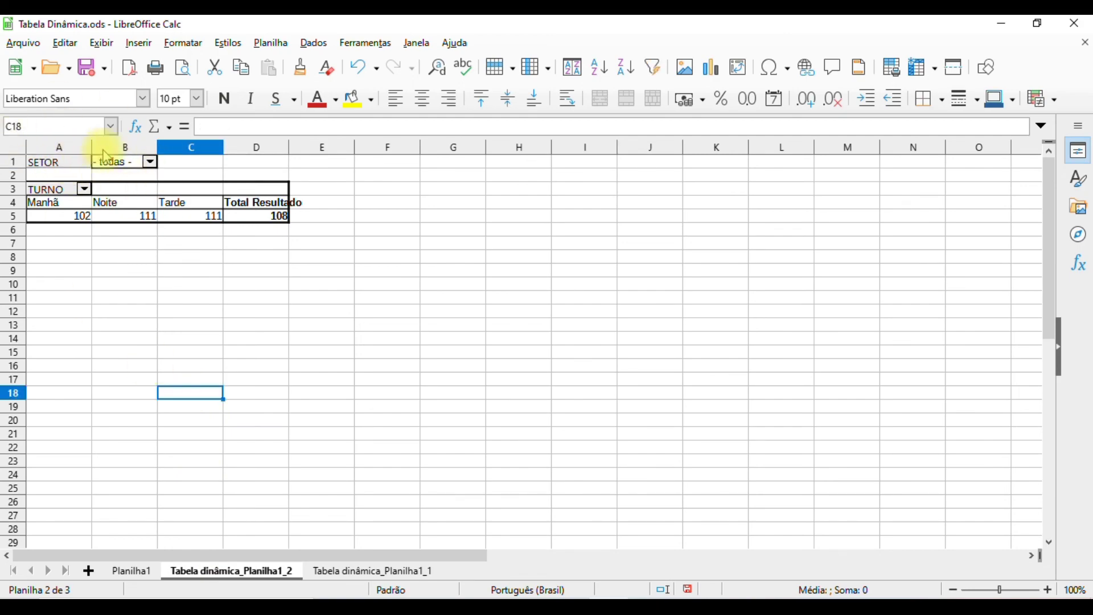
{"action": "left_click", "coordinate": [151, 163]}
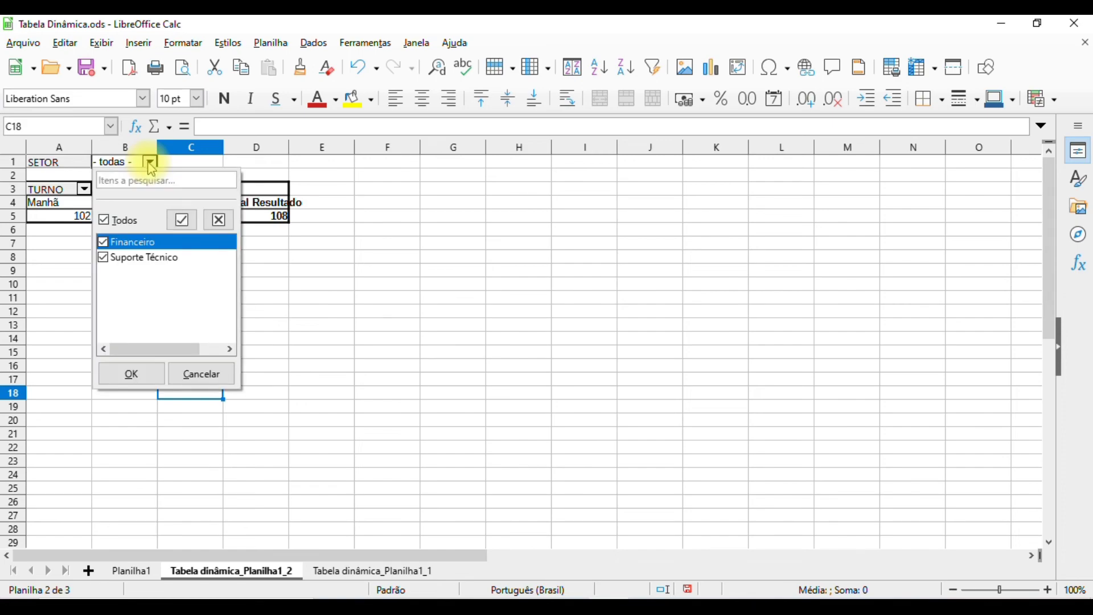
{"action": "left_click", "coordinate": [103, 242]}
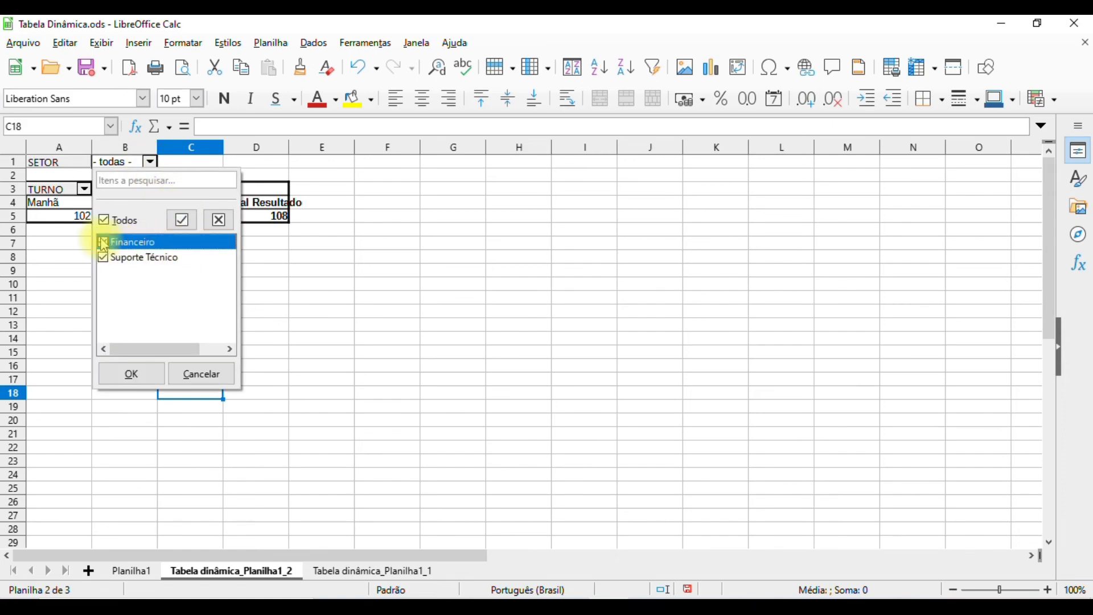
{"action": "left_click", "coordinate": [132, 379]}
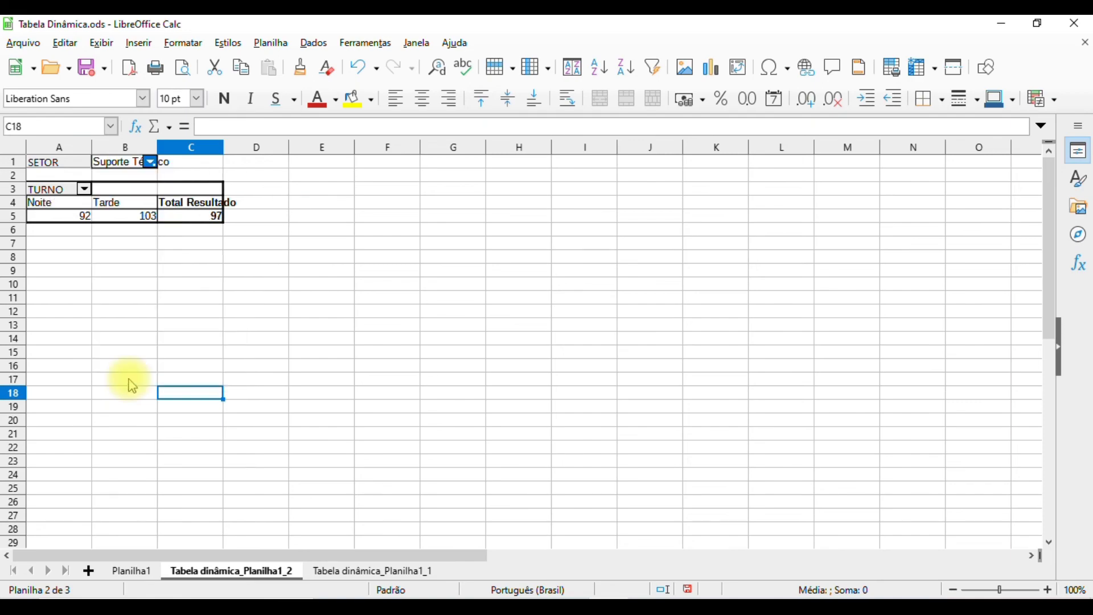
{"action": "double_click", "coordinate": [157, 147]}
Check the Suporte Técnico averages: Noite 92, Tarde 103, overall 97.
{"action": "left_click", "coordinate": [60, 220]}
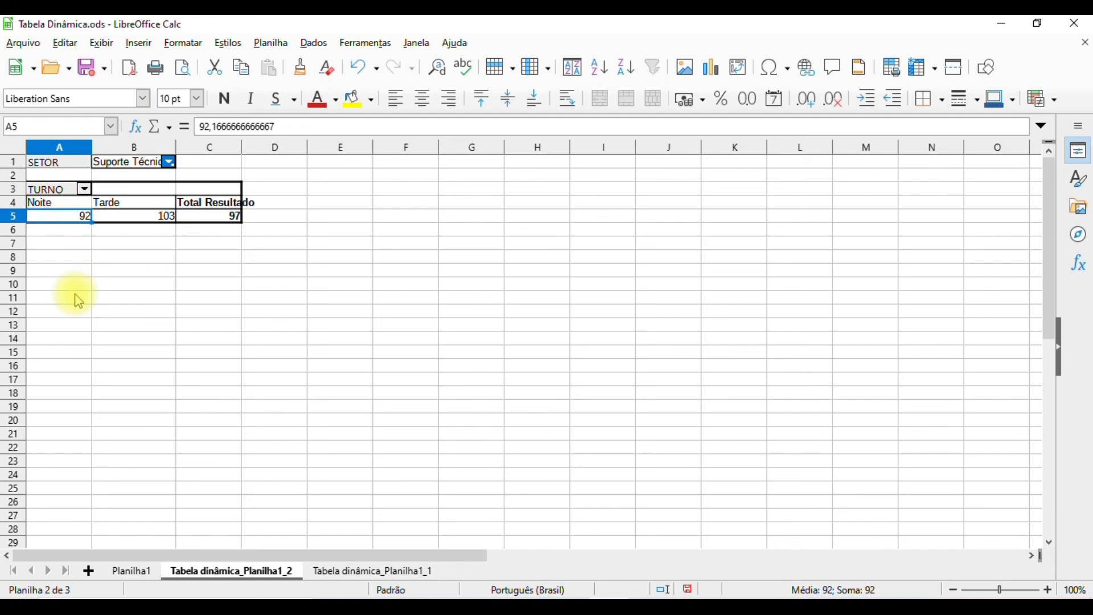
{"action": "left_click", "coordinate": [78, 298]}
{"action": "left_click", "coordinate": [70, 220]}
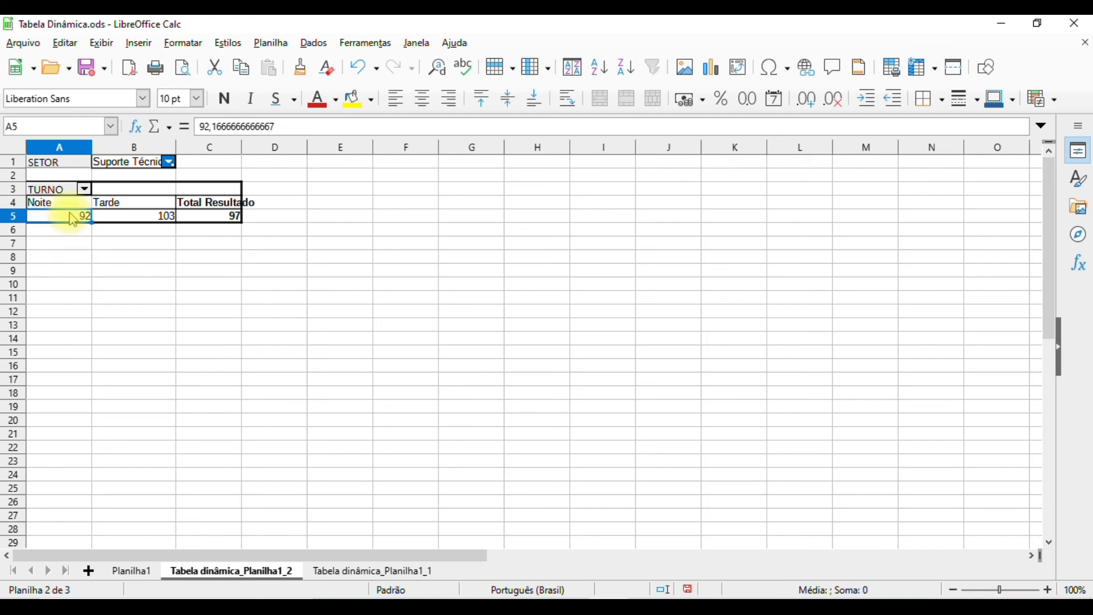
{"action": "left_click", "coordinate": [165, 224]}
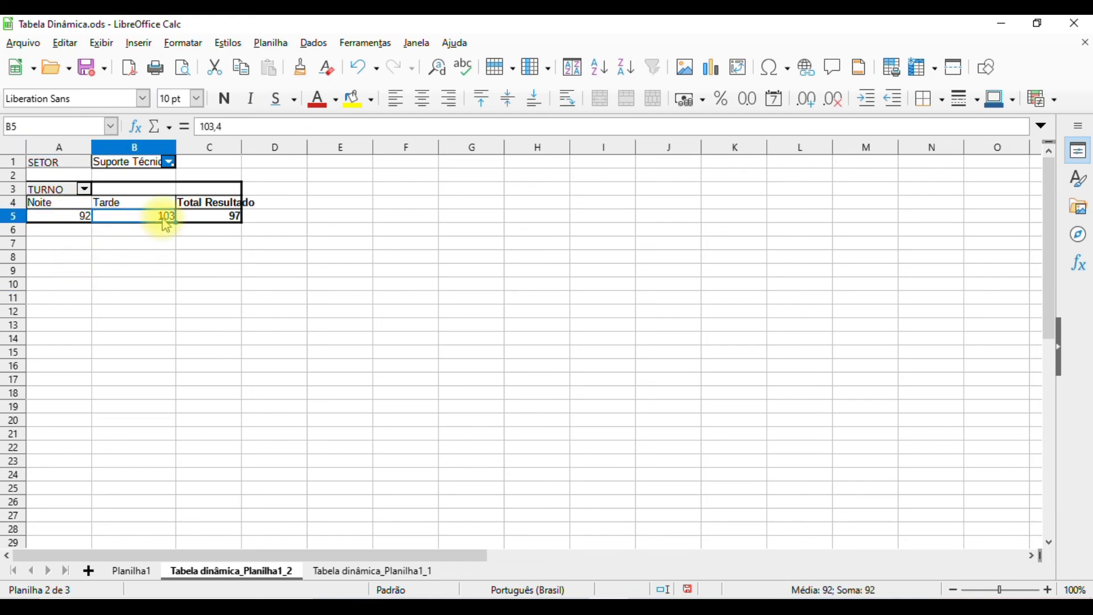
{"action": "left_click", "coordinate": [221, 227]}
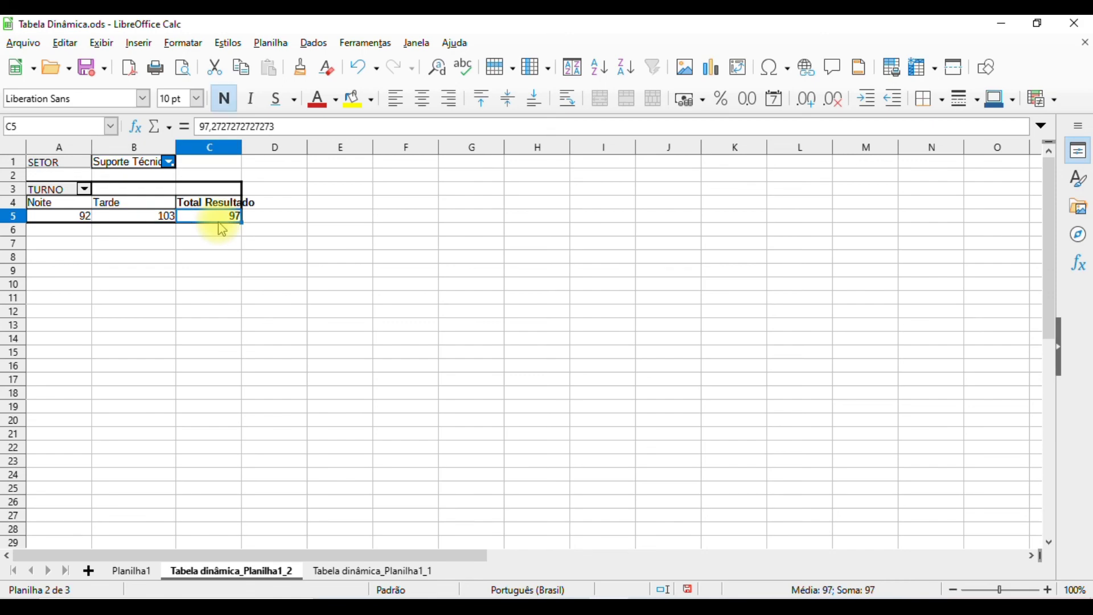
{"action": "left_click", "coordinate": [194, 243]}
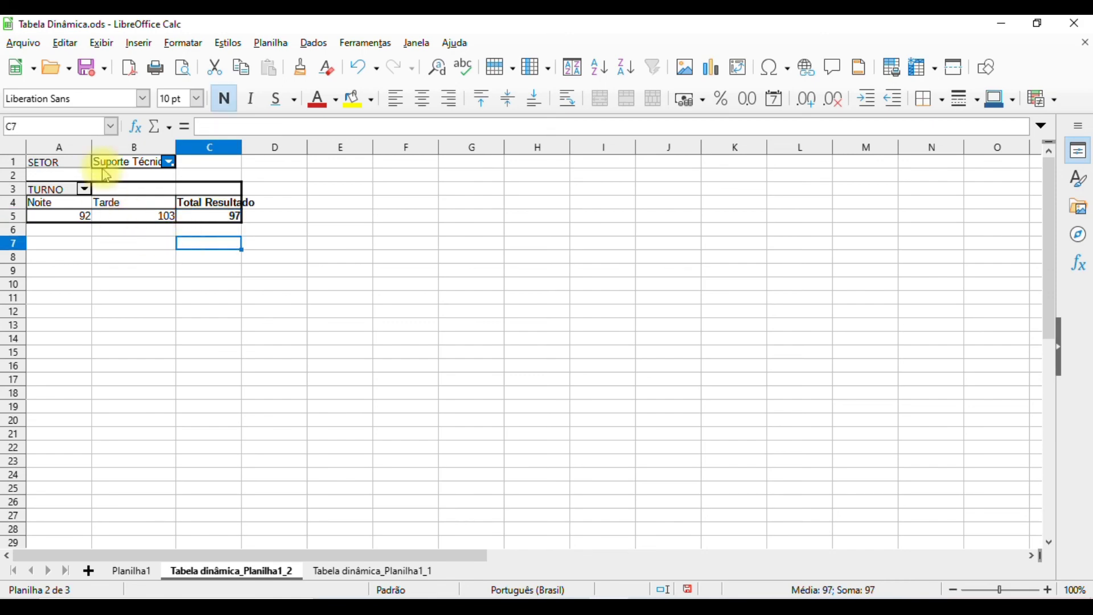
{"action": "left_click", "coordinate": [169, 162]}
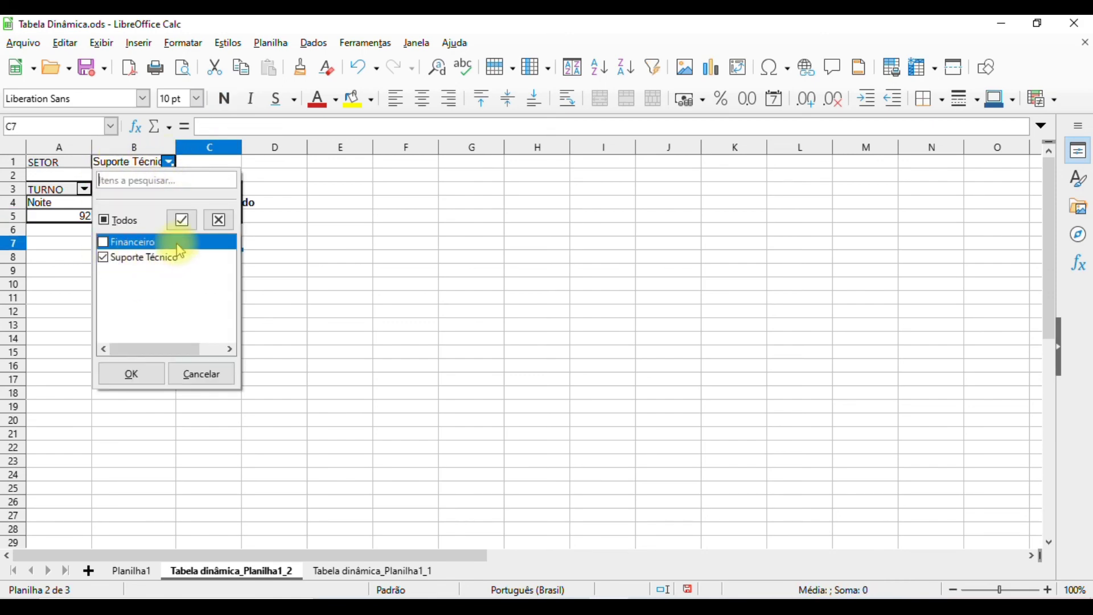
Switch the SETOR filter from Suporte Técnico to Financeiro only.
{"action": "left_click", "coordinate": [103, 257]}
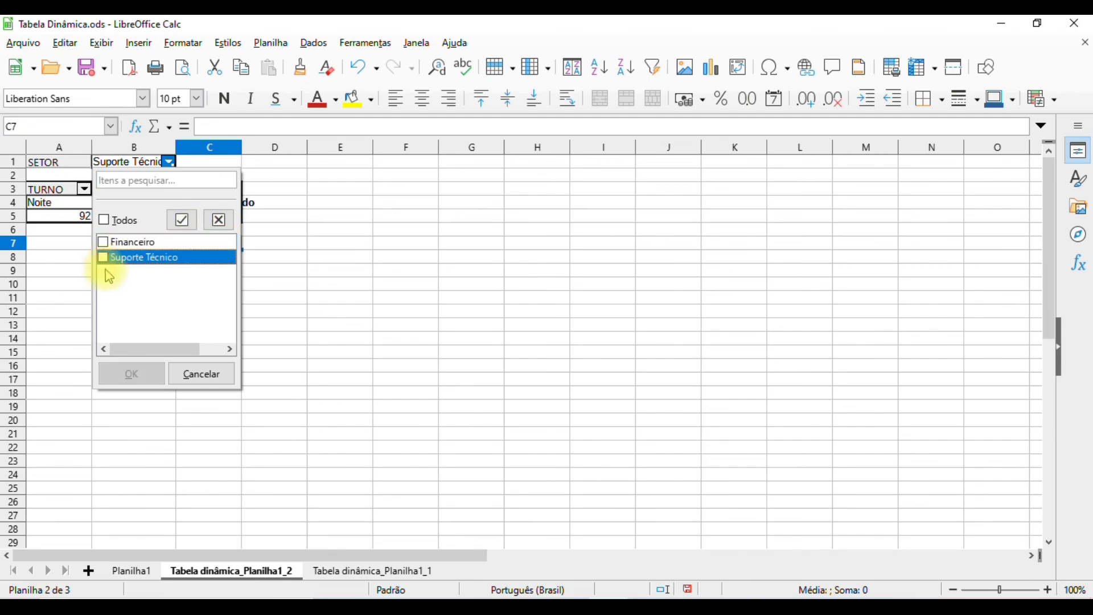
{"action": "left_click", "coordinate": [103, 242]}
{"action": "left_click", "coordinate": [131, 378]}
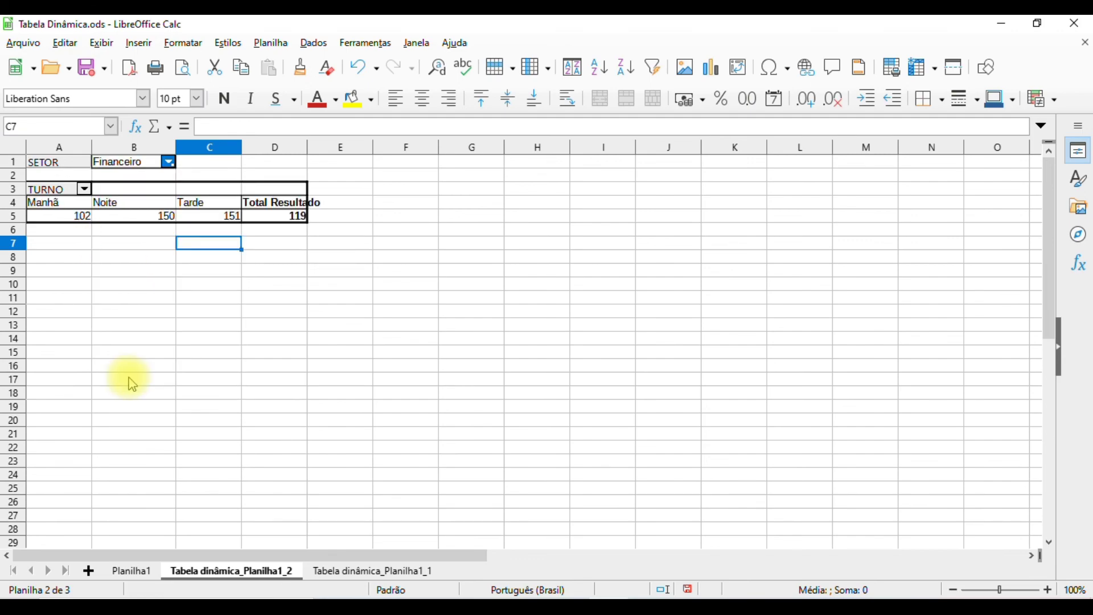